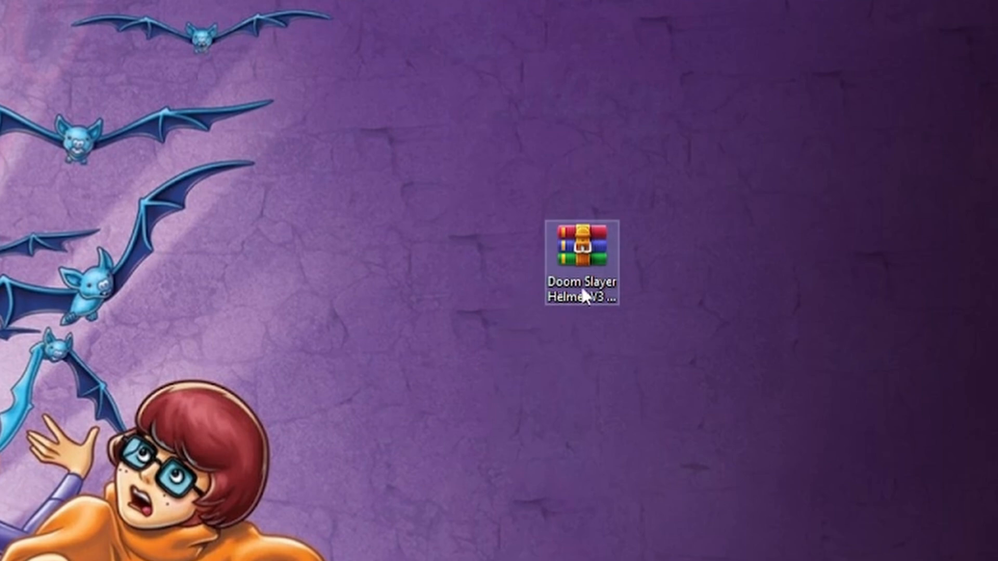
Open the Doom Slayer Helmet V3 archive and load the Assembled - Visor Ridge STL into Bambu Studio
{"action": "double_click", "coordinate": [581, 256]}
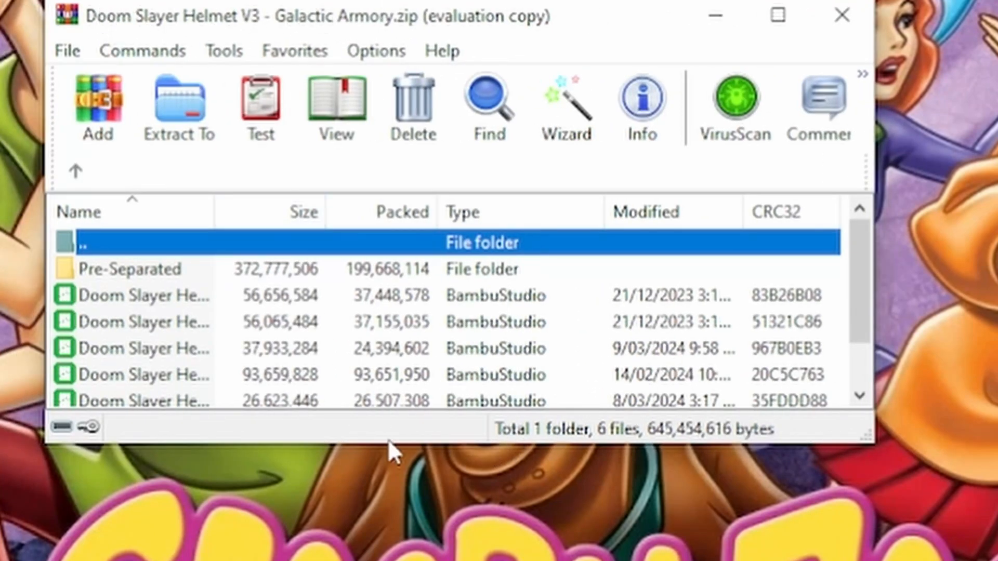
{"action": "left_click_drag", "start_coordinate": [385, 442], "coordinate": [384, 560]}
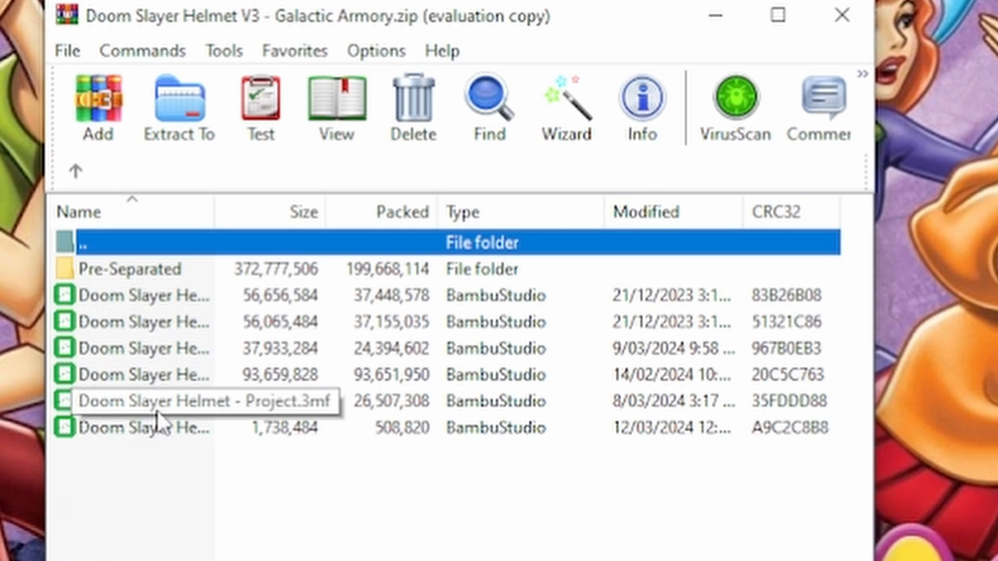
{"action": "double_click", "coordinate": [136, 298]}
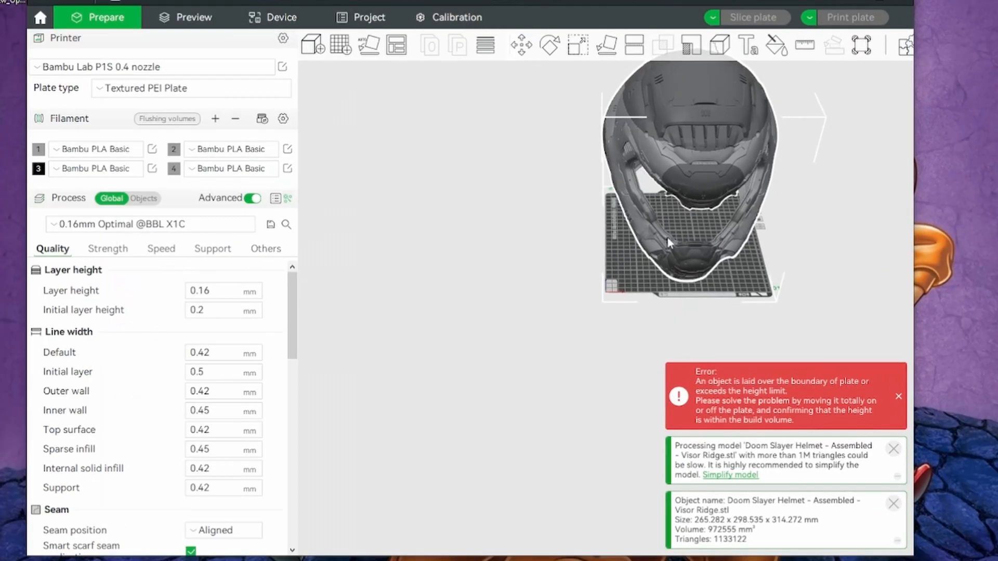
Enlarge the slicer window to give the assembled helmet model more room
{"action": "right_click_drag", "start_coordinate": [569, 188], "coordinate": [444, 262]}
{"action": "right_click_drag", "start_coordinate": [780, 240], "coordinate": [769, 292]}
{"action": "left_click_drag", "start_coordinate": [773, 297], "coordinate": [772, 267]}
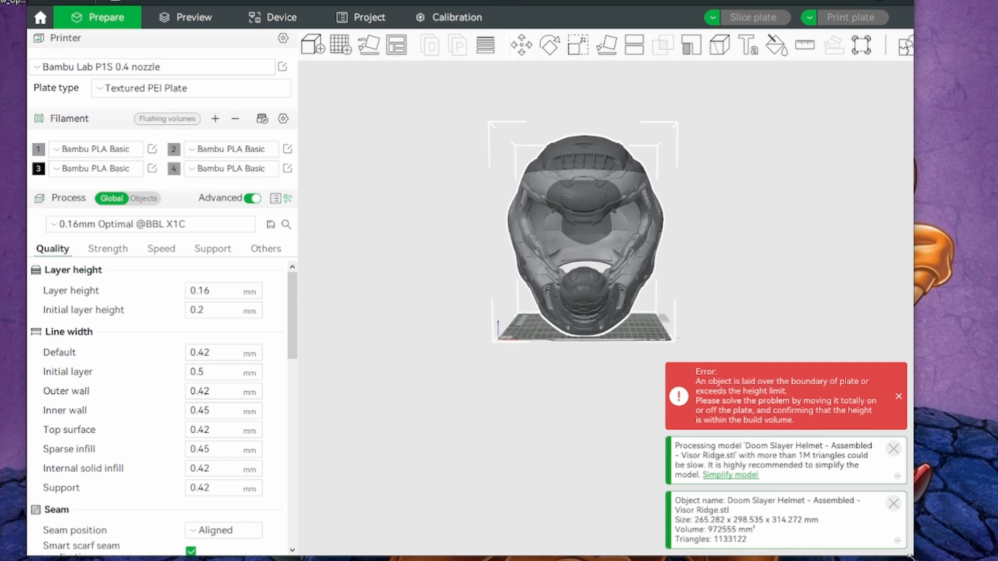
{"action": "left_click_drag", "start_coordinate": [915, 554], "coordinate": [997, 560]}
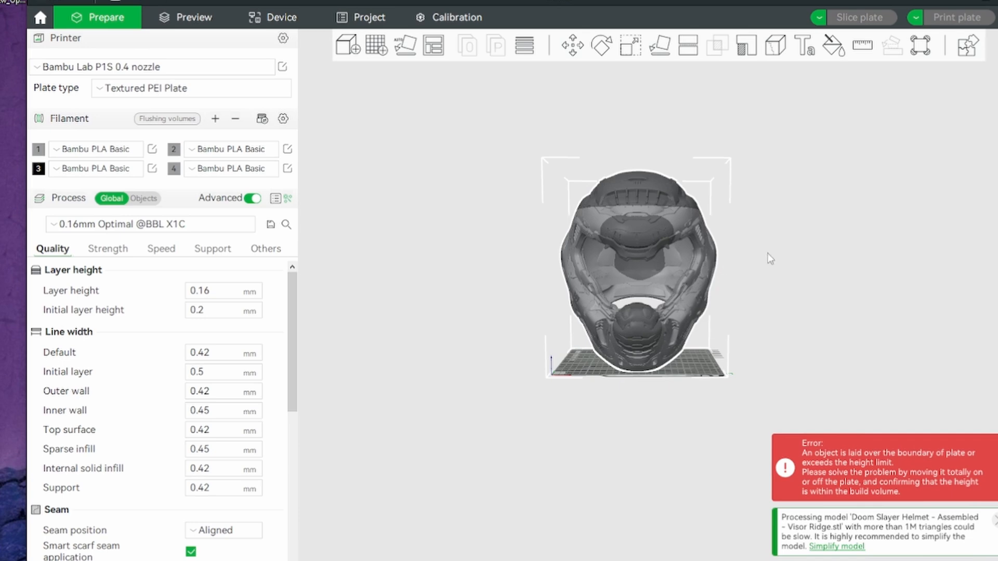
Examine the assembled helmet from the front, sides and underside against the build plate's size
{"action": "left_click_drag", "start_coordinate": [806, 253], "coordinate": [779, 268]}
{"action": "left_click_drag", "start_coordinate": [801, 304], "coordinate": [766, 141]}
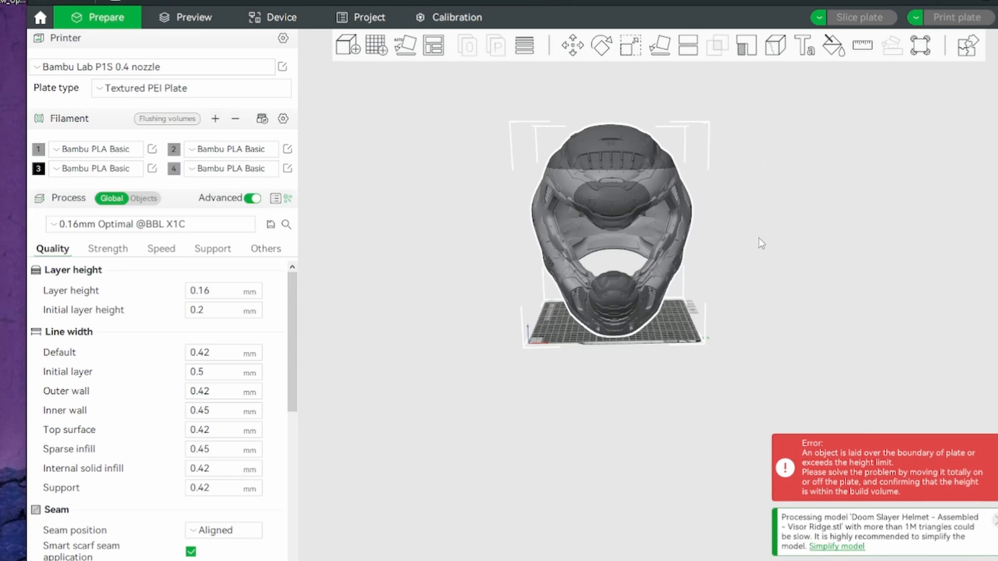
{"action": "scroll", "coordinate": [757, 247], "scroll_direction": "up", "scroll_amount": 3}
{"action": "scroll", "coordinate": [757, 247], "scroll_direction": "down", "scroll_amount": 3}
{"action": "scroll", "coordinate": [757, 252], "scroll_direction": "up", "scroll_amount": 2}
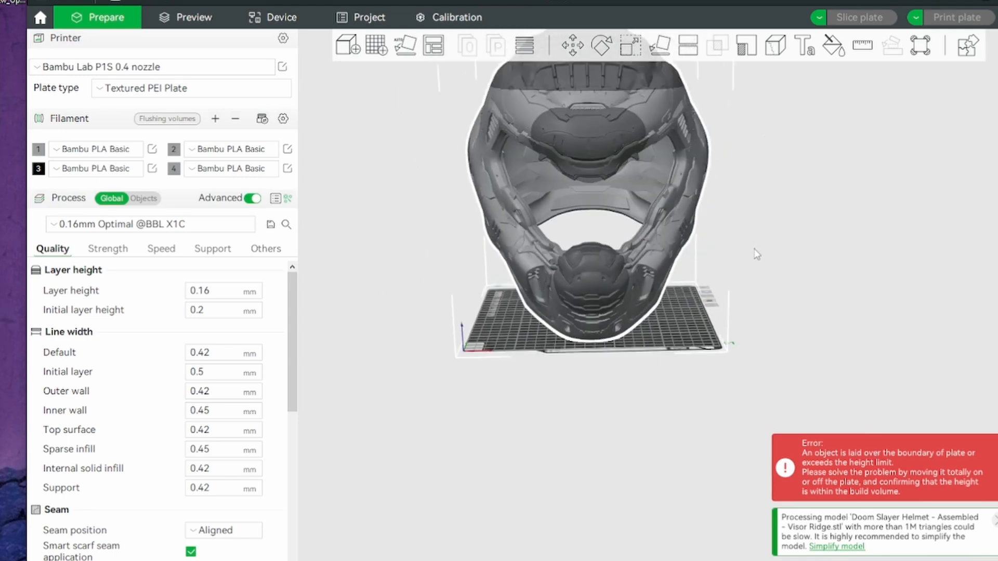
{"action": "scroll", "coordinate": [755, 250], "scroll_direction": "down", "scroll_amount": 3}
{"action": "left_click_drag", "start_coordinate": [766, 259], "coordinate": [746, 239]}
{"action": "scroll", "coordinate": [813, 206], "scroll_direction": "up", "scroll_amount": 5}
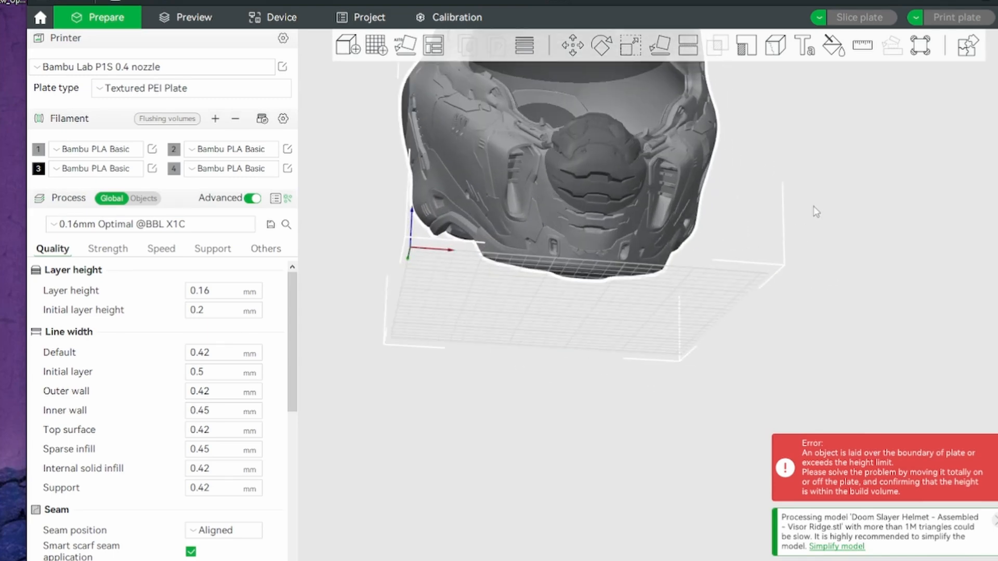
{"action": "right_click_drag", "start_coordinate": [813, 206], "coordinate": [708, 343]}
{"action": "left_click_drag", "start_coordinate": [758, 218], "coordinate": [667, 270]}
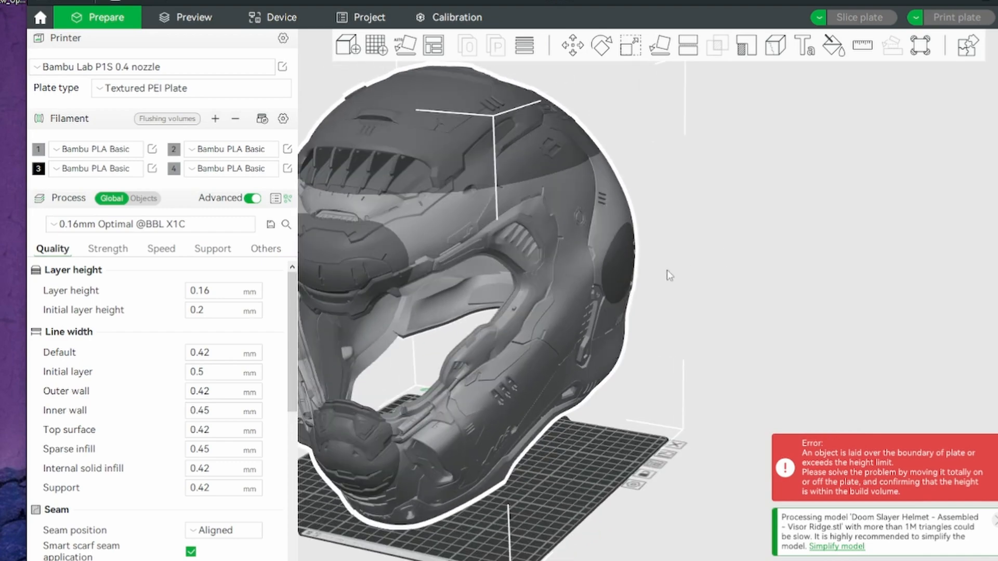
{"action": "scroll", "coordinate": [834, 238], "scroll_direction": "down", "scroll_amount": 5}
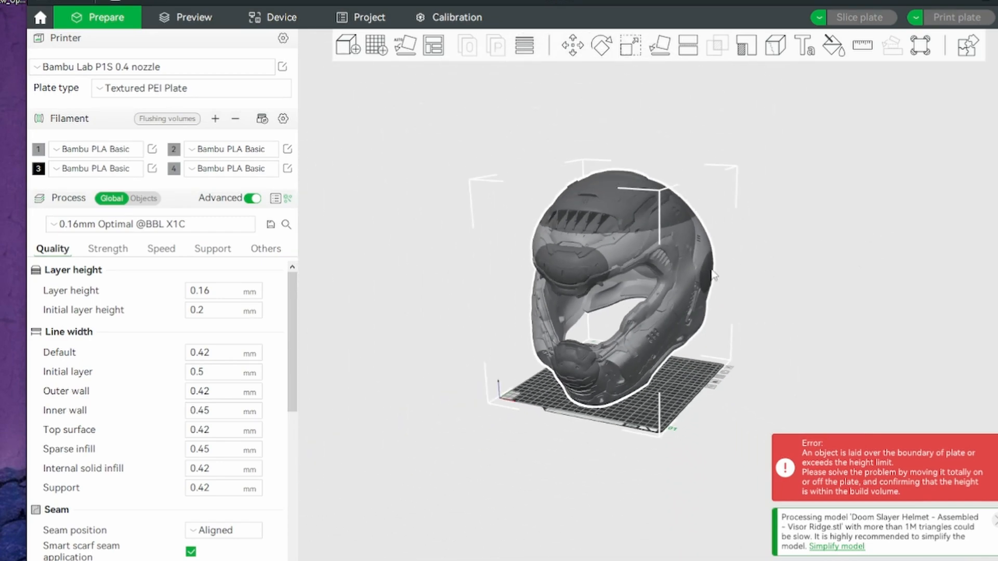
{"action": "mouse_move", "coordinate": [594, 262]}
{"action": "left_mouse_down"}
{"action": "mouse_move", "coordinate": [618, 254]}
{"action": "mouse_move", "coordinate": [597, 276]}
{"action": "mouse_move", "coordinate": [603, 264]}
{"action": "left_mouse_up"}
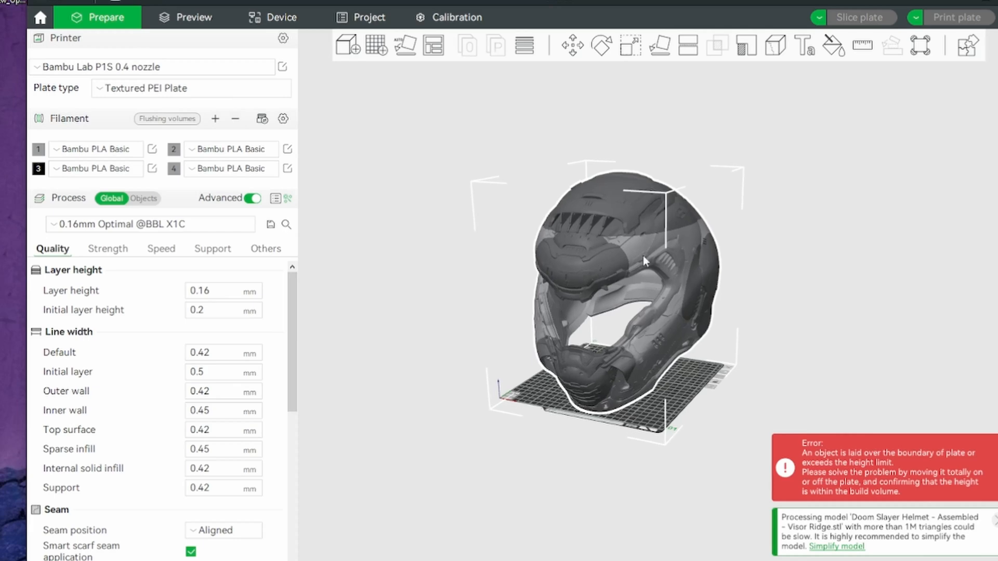
{"action": "left_click_drag", "start_coordinate": [761, 254], "coordinate": [781, 243]}
{"action": "scroll", "coordinate": [769, 274], "scroll_direction": "up", "scroll_amount": 3}
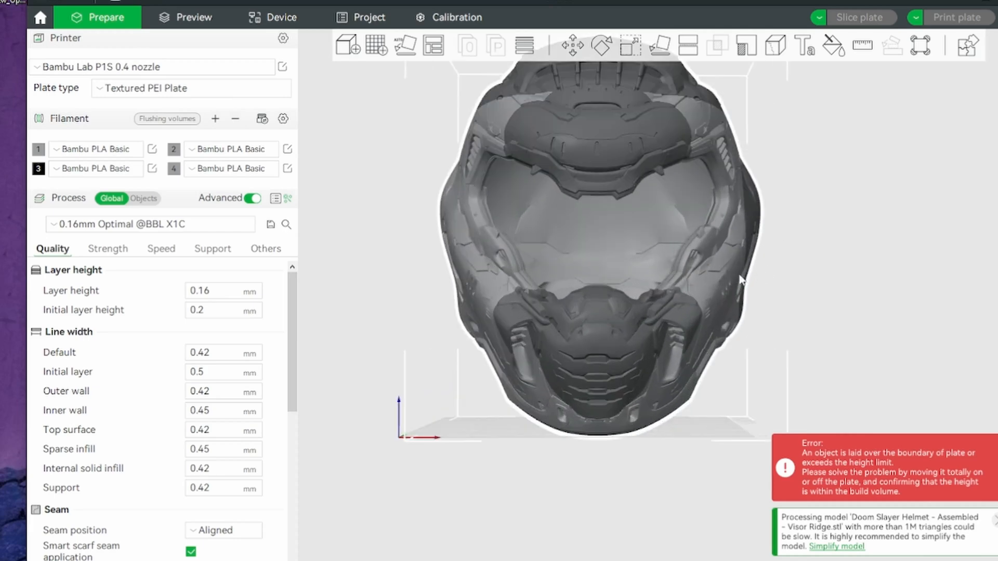
{"action": "left_click_drag", "start_coordinate": [742, 281], "coordinate": [687, 257]}
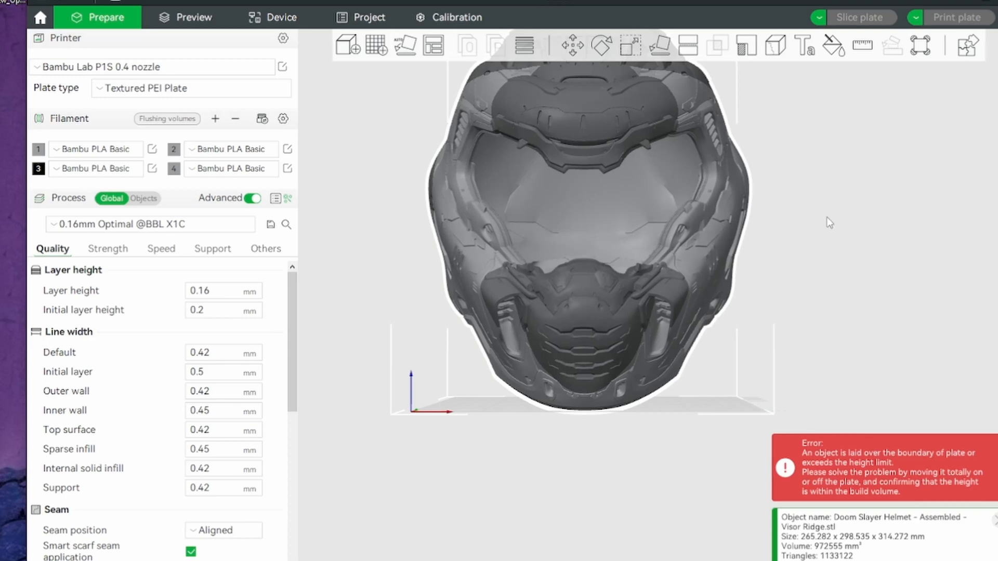
{"action": "left_click_drag", "start_coordinate": [826, 218], "coordinate": [828, 254]}
{"action": "scroll", "coordinate": [830, 236], "scroll_direction": "down", "scroll_amount": 5}
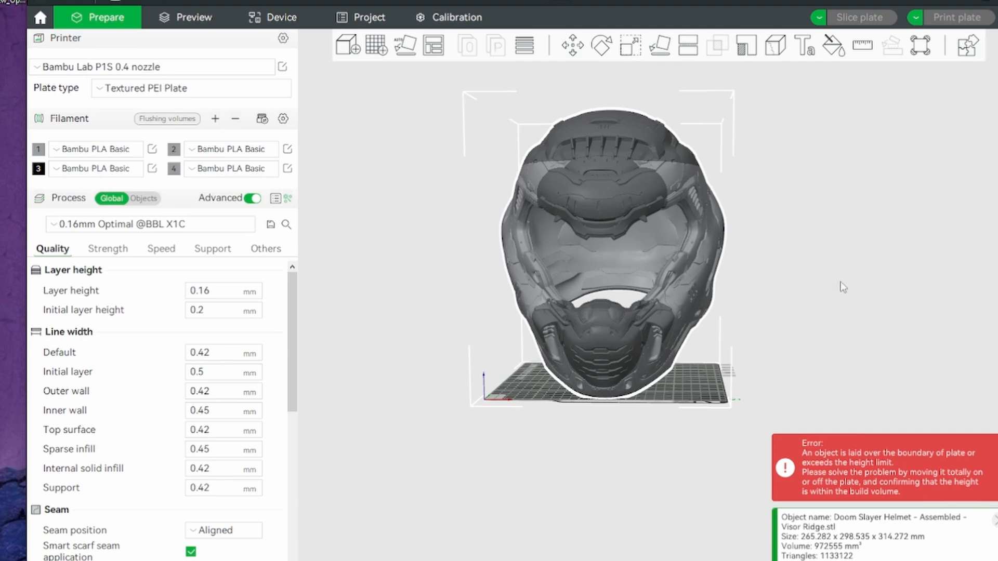
{"action": "left_click_drag", "start_coordinate": [842, 287], "coordinate": [750, 229]}
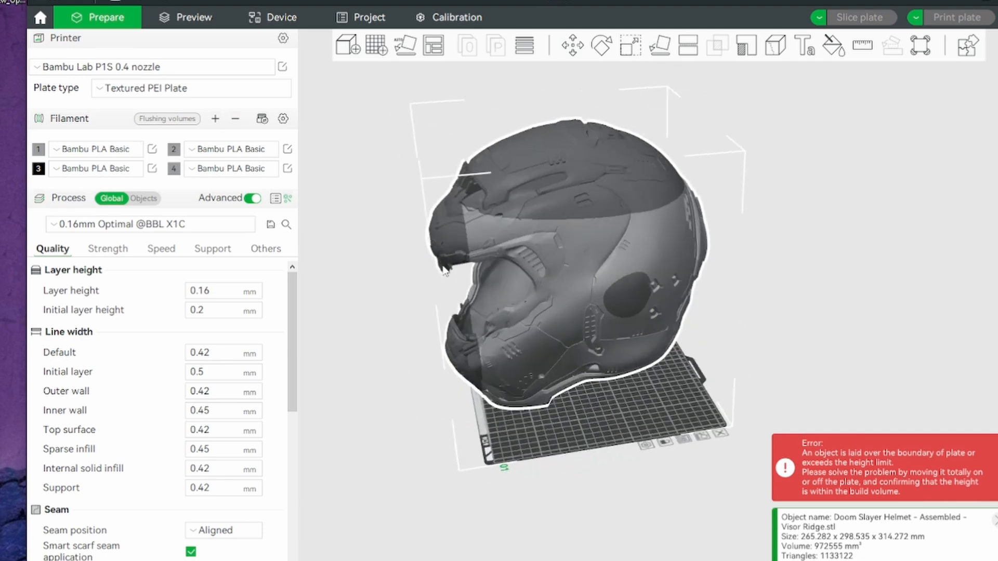
{"action": "left_click_drag", "start_coordinate": [838, 316], "coordinate": [809, 260]}
{"action": "left_click_drag", "start_coordinate": [811, 304], "coordinate": [871, 308]}
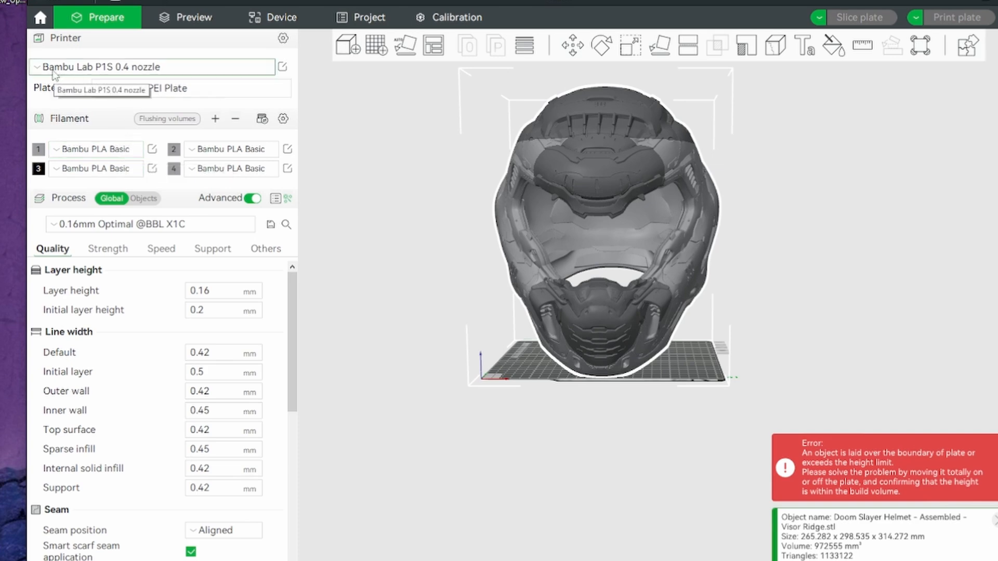
Check the available printer presets and read through the Quality process settings
{"action": "left_click", "coordinate": [35, 72]}
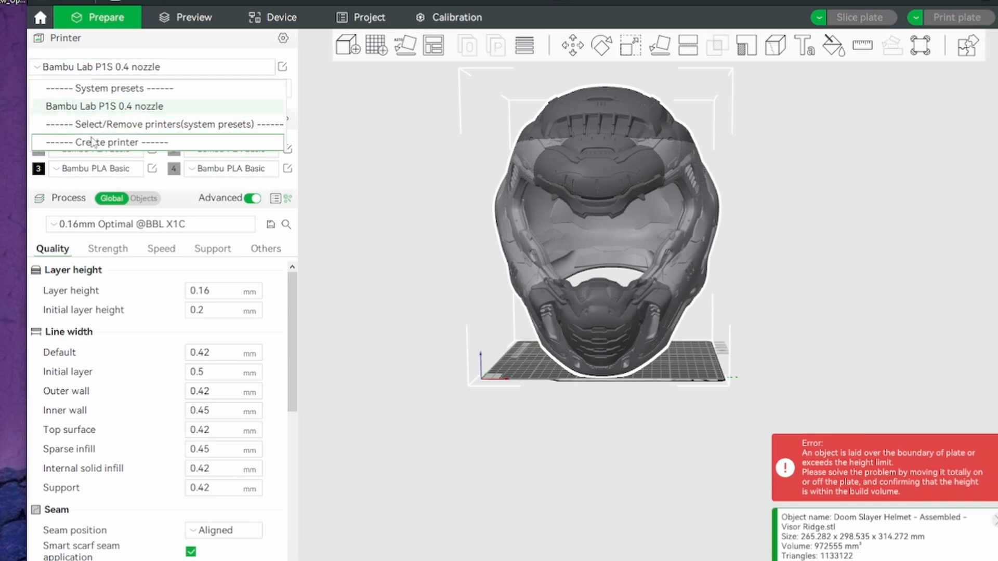
{"action": "left_click", "coordinate": [41, 70]}
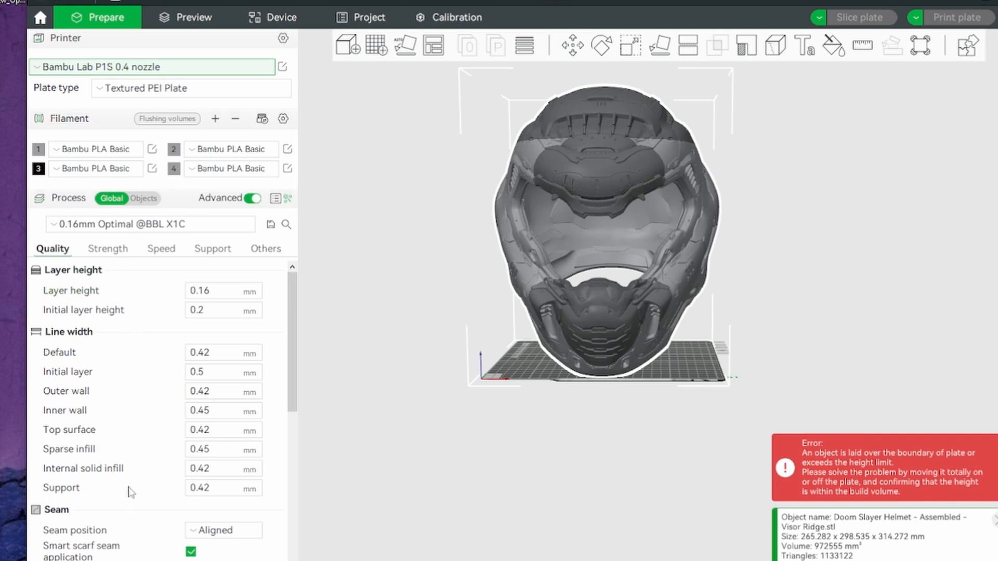
{"action": "scroll", "coordinate": [122, 405], "scroll_direction": "down", "scroll_amount": 3}
{"action": "scroll", "coordinate": [122, 405], "scroll_direction": "down", "scroll_amount": 15}
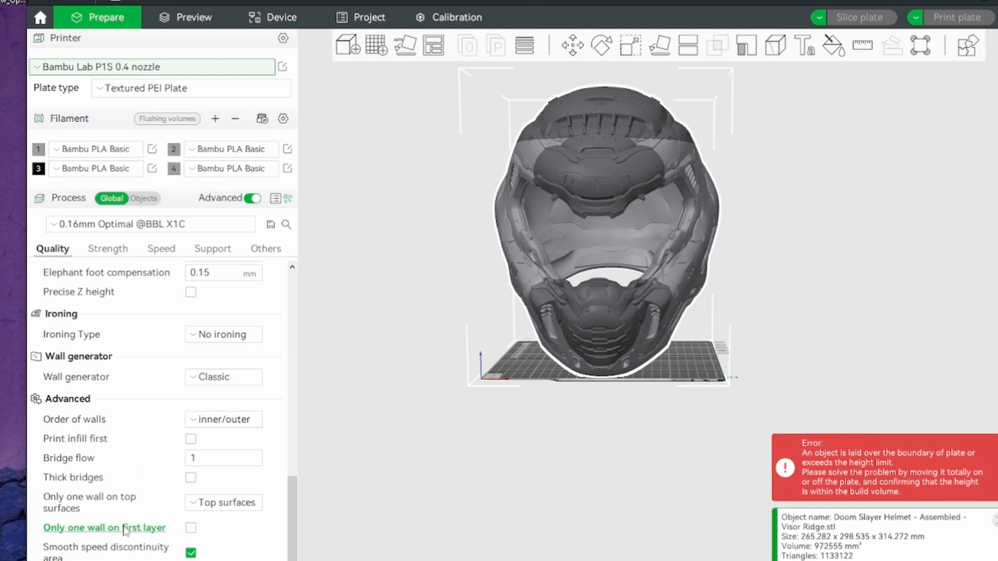
{"action": "scroll", "coordinate": [136, 395], "scroll_direction": "up", "scroll_amount": 15}
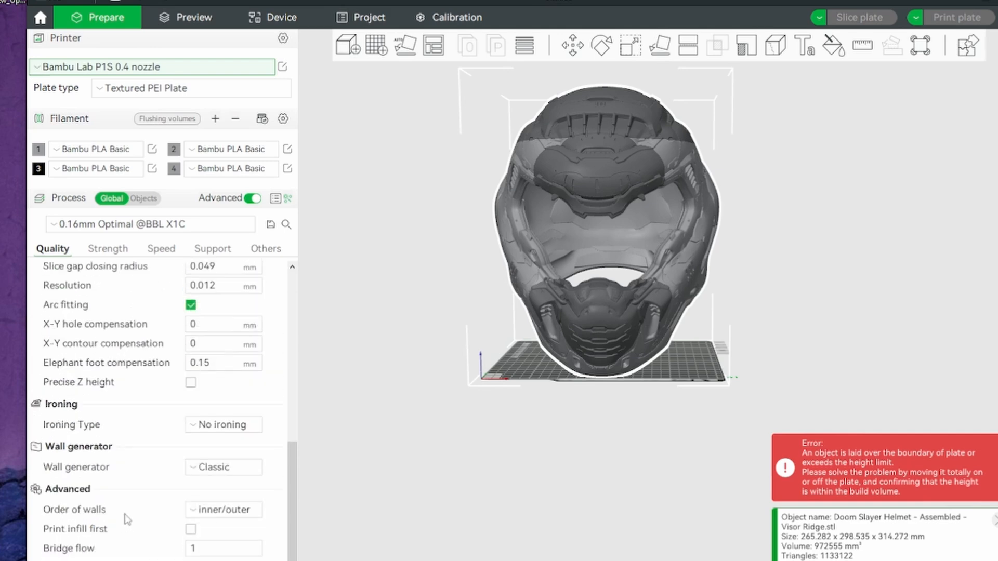
Review the Strength, Speed, Support and Others process settings
{"action": "left_click", "coordinate": [110, 250]}
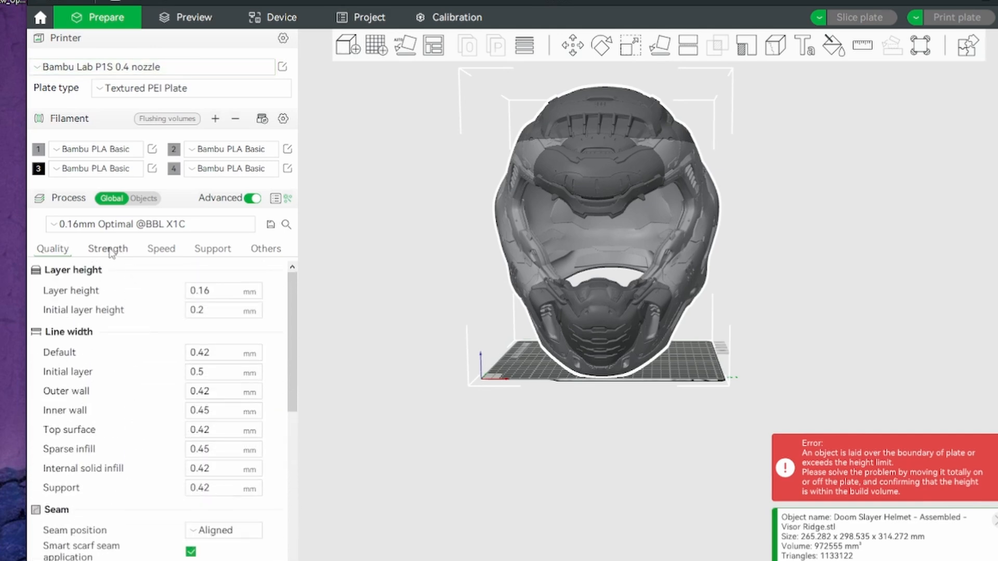
{"action": "left_click", "coordinate": [163, 251]}
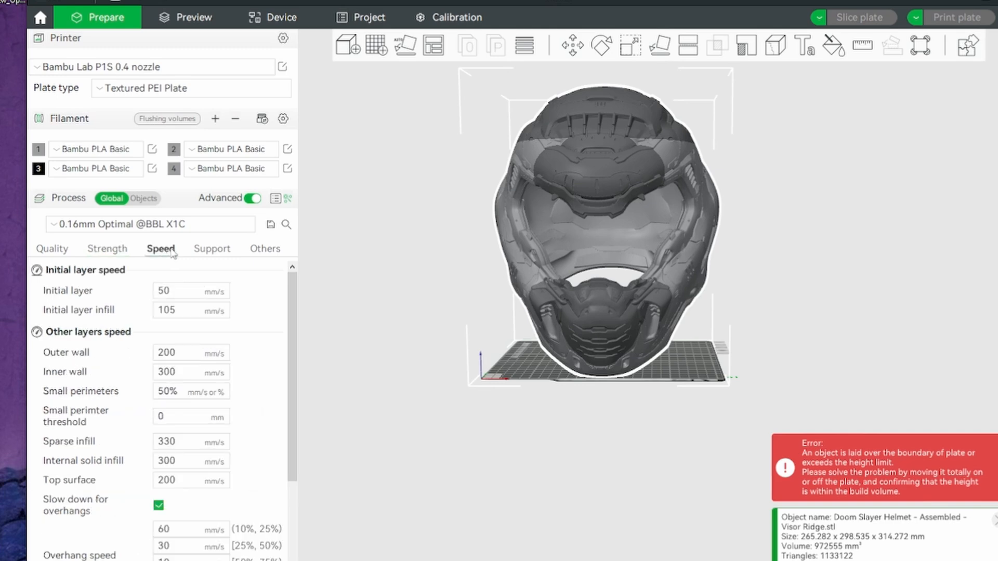
{"action": "left_click", "coordinate": [209, 249]}
{"action": "left_click", "coordinate": [258, 251]}
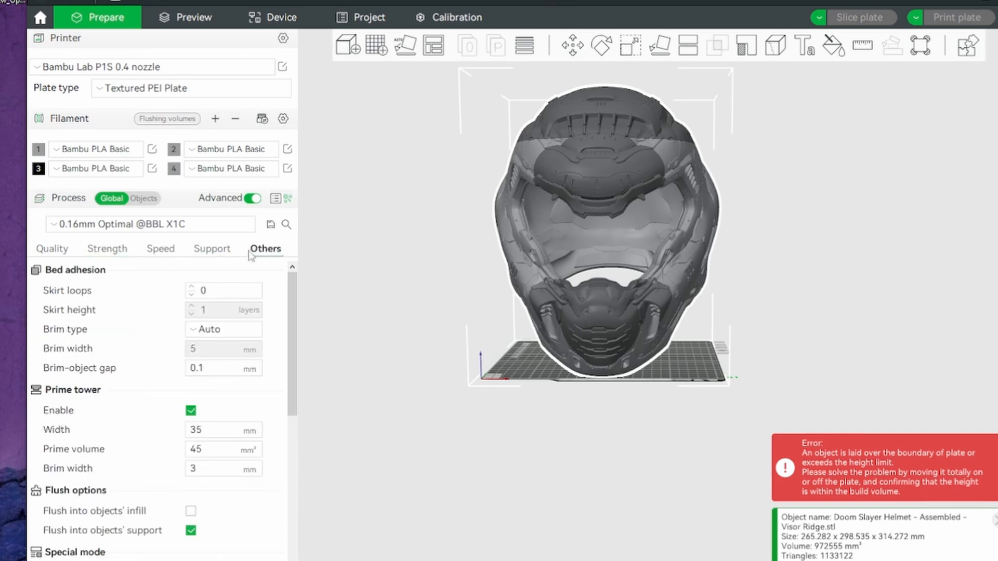
{"action": "left_click", "coordinate": [221, 258]}
{"action": "left_click", "coordinate": [162, 252]}
{"action": "left_click", "coordinate": [120, 252]}
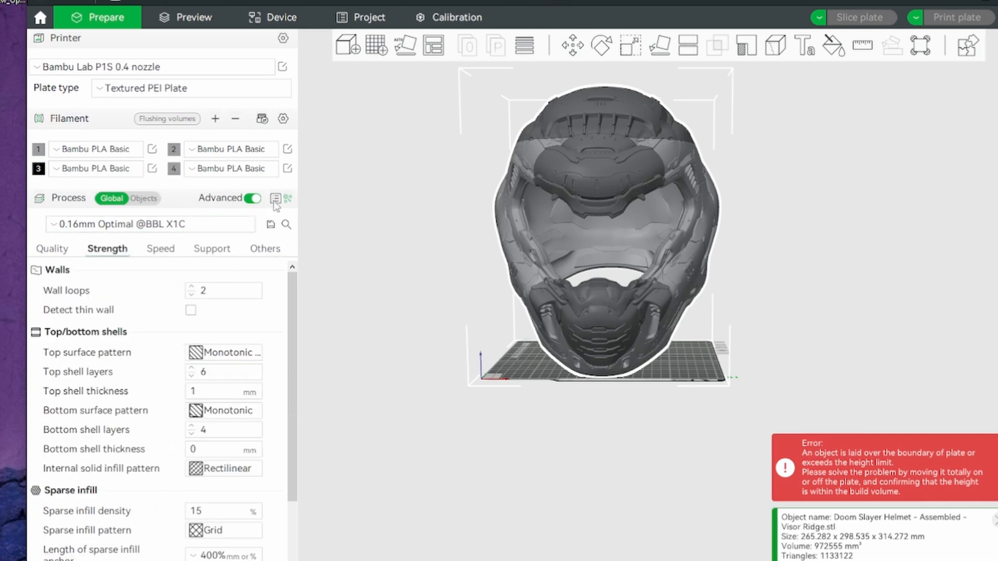
Enable support generation and set the support type to tree(auto)
{"action": "left_click", "coordinate": [212, 252]}
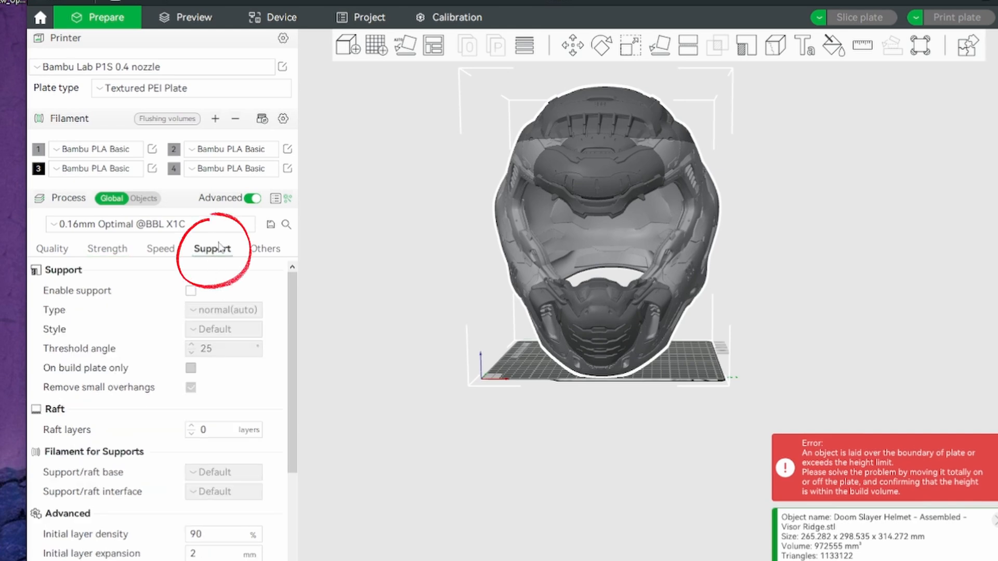
{"action": "left_click", "coordinate": [191, 291]}
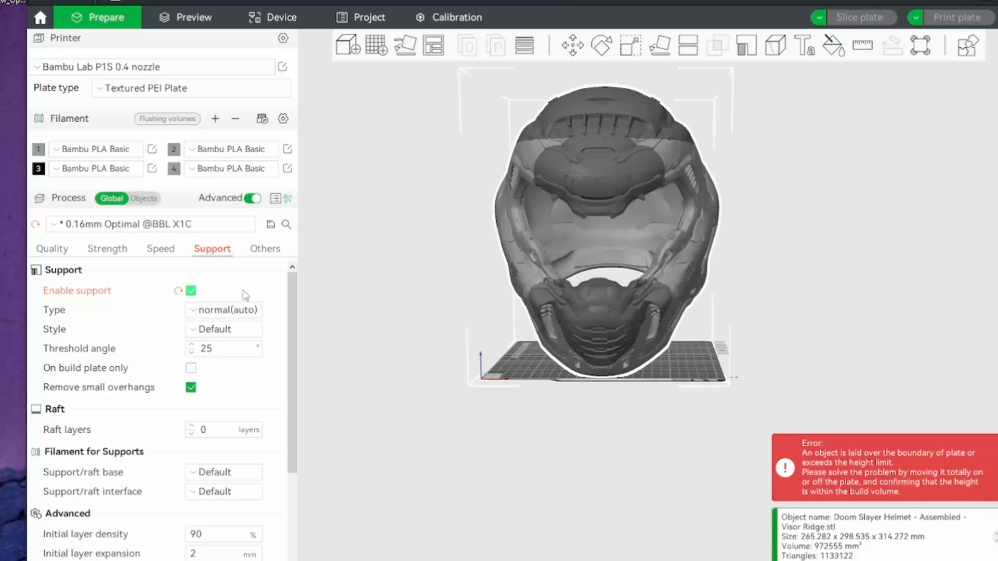
{"action": "left_click", "coordinate": [241, 310]}
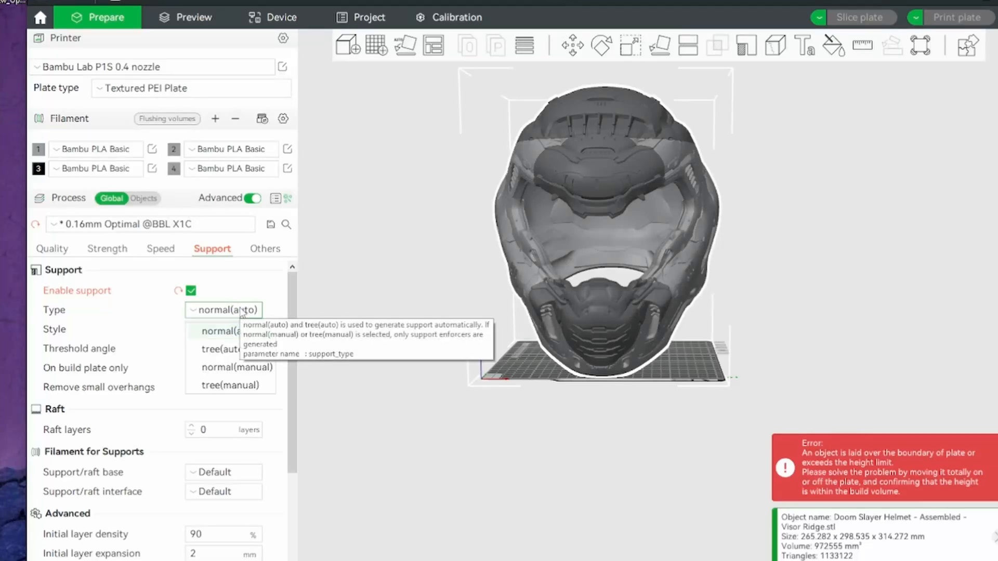
{"action": "left_click", "coordinate": [233, 336]}
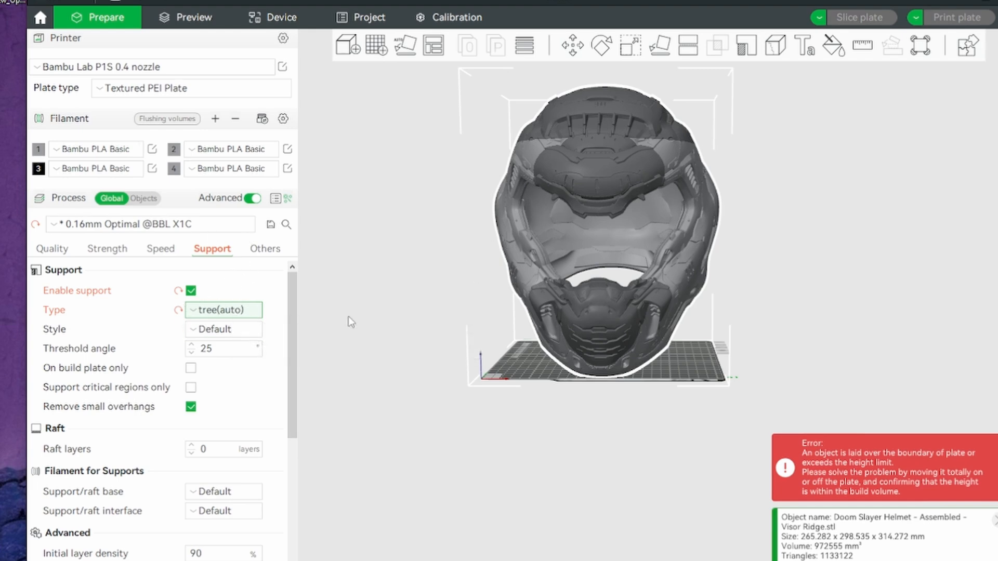
Inspect the helmet's side and highlight the head circumference fit note on the helmet's product page
{"action": "right_click_drag", "start_coordinate": [812, 214], "coordinate": [747, 278]}
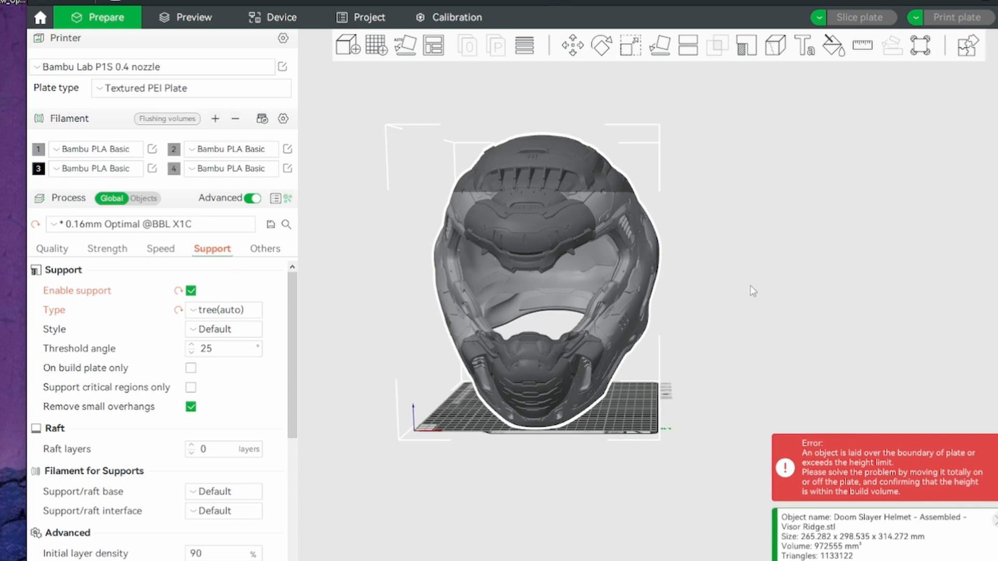
{"action": "left_click_drag", "start_coordinate": [748, 284], "coordinate": [413, 279]}
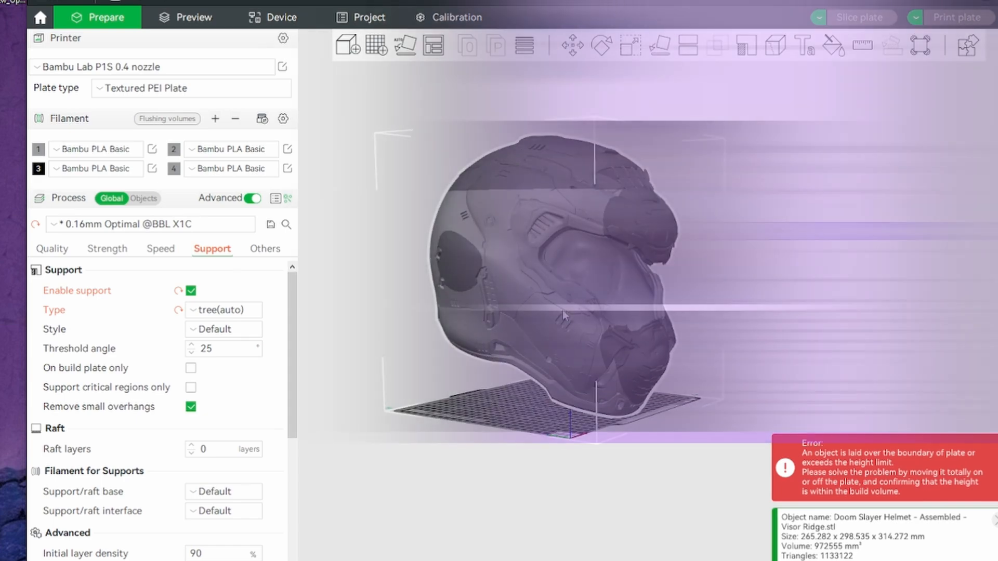
{"action": "left_click_drag", "start_coordinate": [530, 176], "coordinate": [538, 99]}
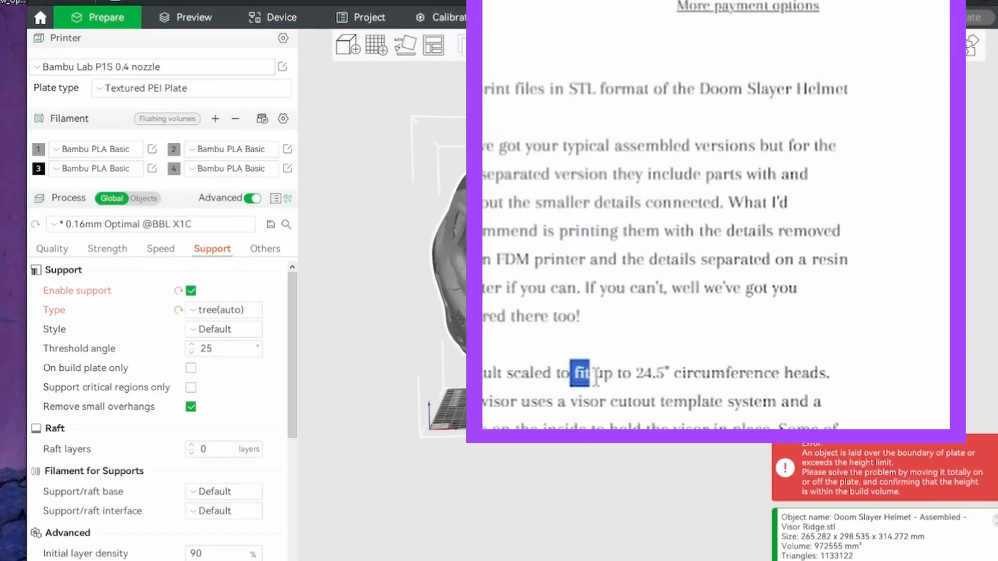
{"action": "left_click_drag", "start_coordinate": [596, 375], "coordinate": [834, 390]}
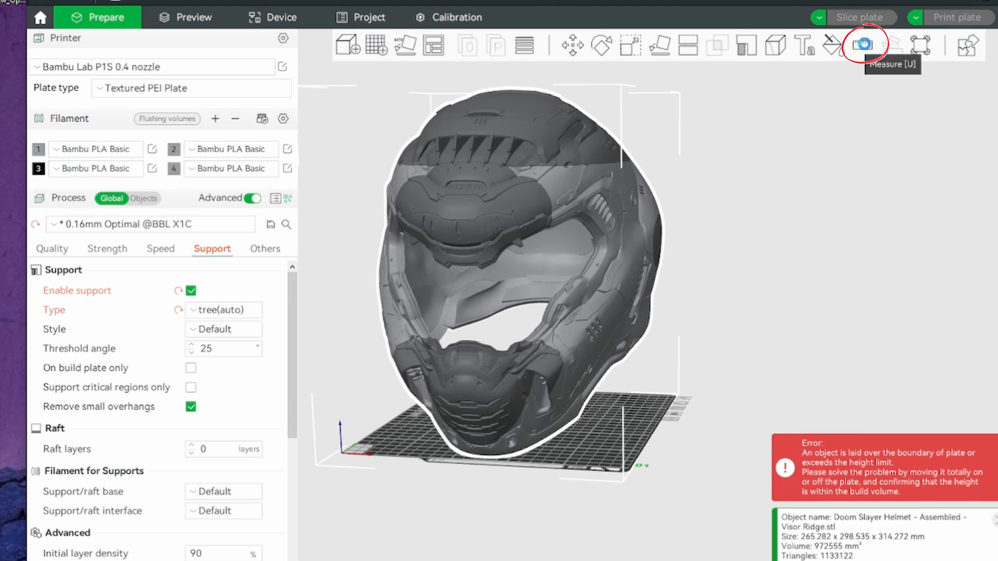
Measure the helmet's interior width between a point on one inner side wall and a point on the opposite inner wall
{"action": "left_click", "coordinate": [862, 45]}
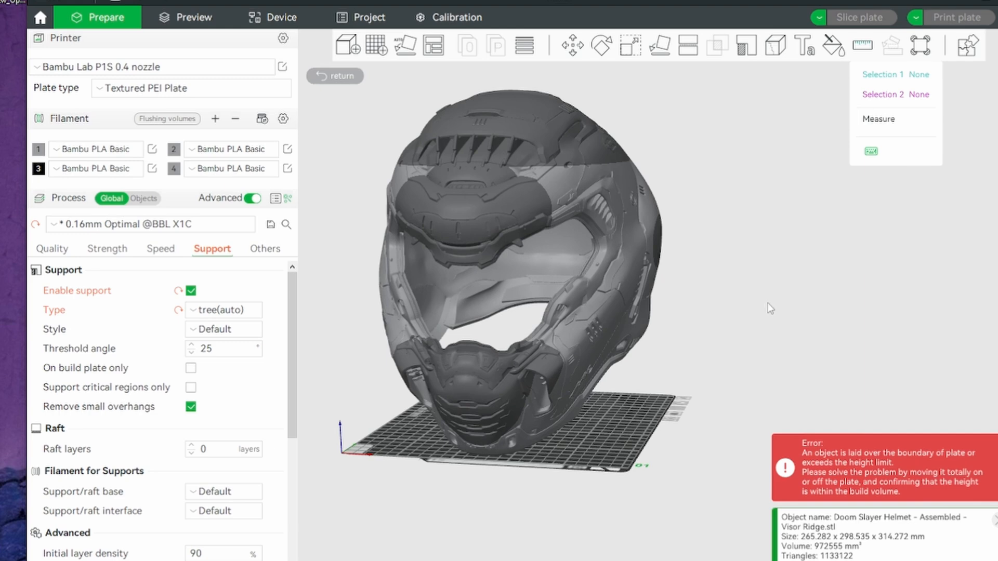
{"action": "left_click_drag", "start_coordinate": [748, 322], "coordinate": [741, 318]}
{"action": "right_click_drag", "start_coordinate": [741, 318], "coordinate": [788, 338]}
{"action": "left_click_drag", "start_coordinate": [788, 339], "coordinate": [771, 324]}
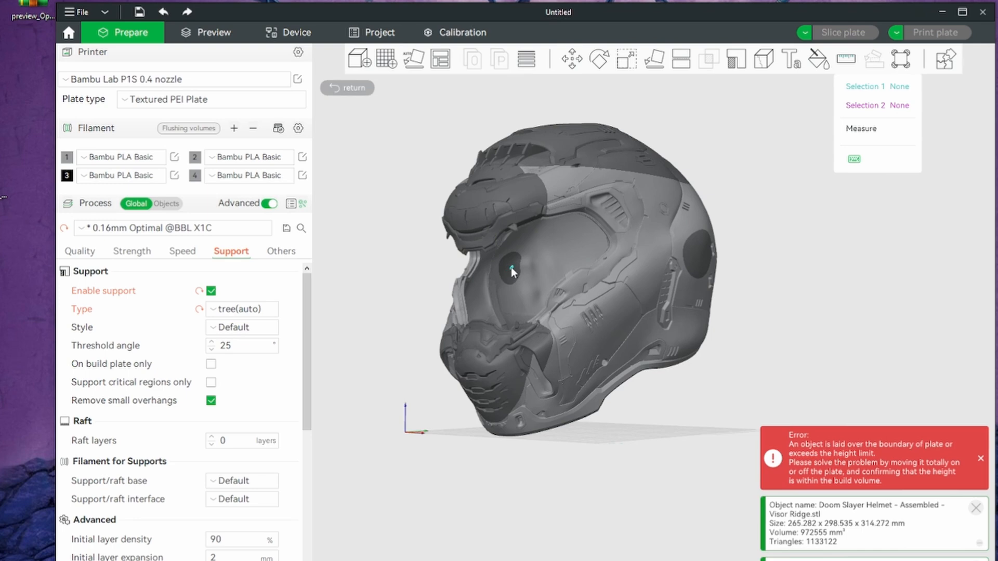
{"action": "left_click", "coordinate": [510, 267]}
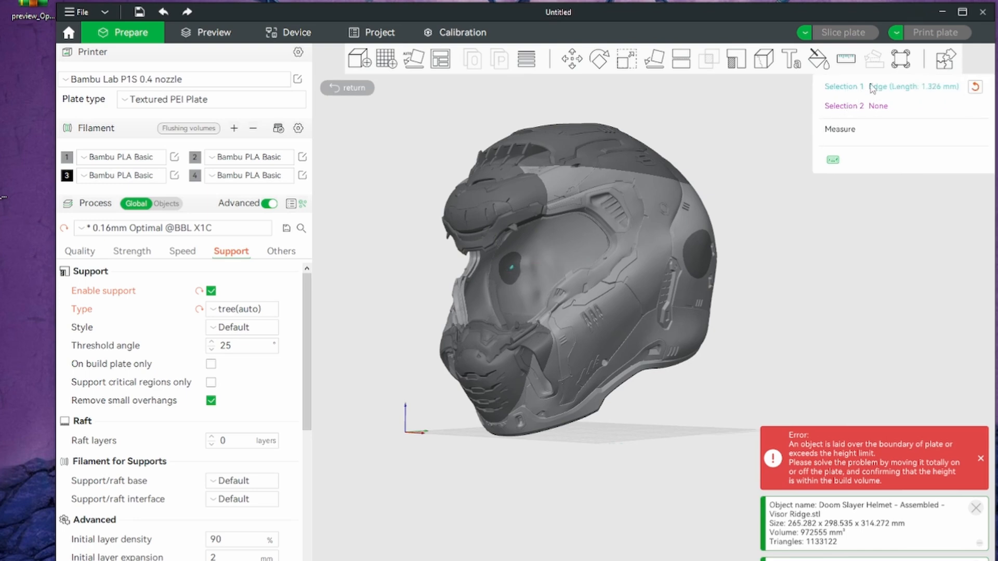
{"action": "left_click_drag", "start_coordinate": [784, 250], "coordinate": [696, 260]}
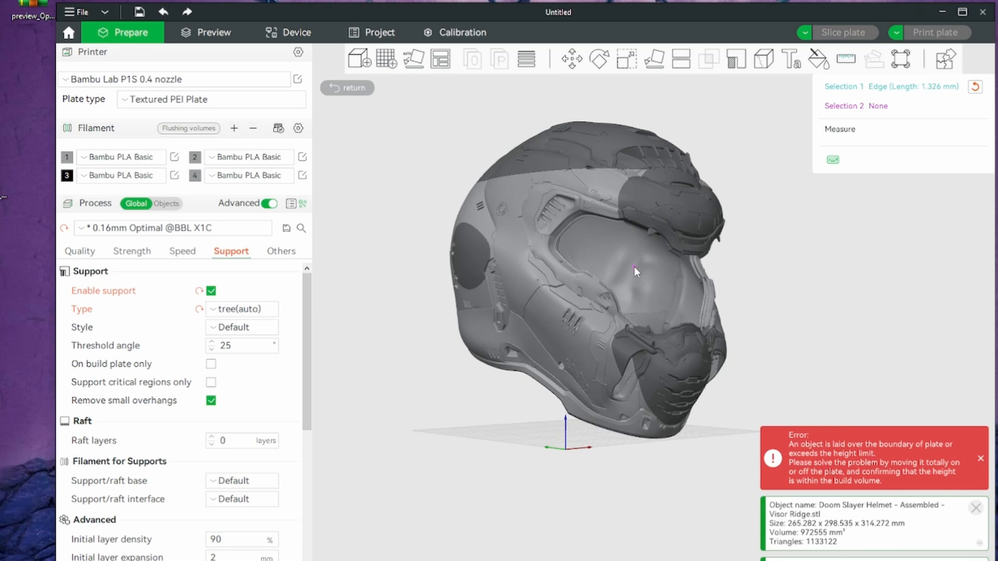
{"action": "left_click", "coordinate": [634, 267]}
Examine the interior width measurement across the helmet from the front, the side and below
{"action": "left_click_drag", "start_coordinate": [848, 301], "coordinate": [827, 306]}
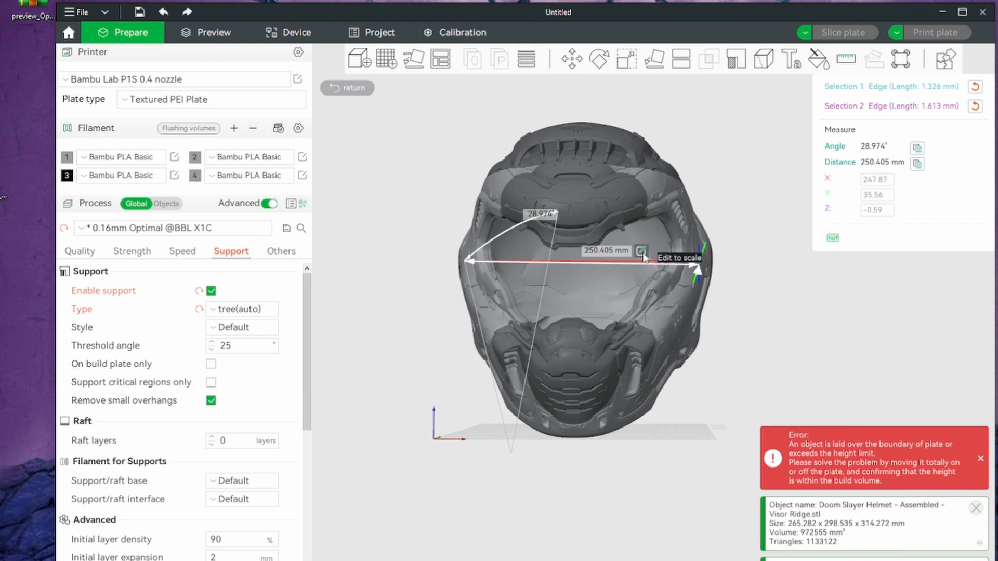
{"action": "mouse_move", "coordinate": [819, 279]}
{"action": "left_mouse_down"}
{"action": "mouse_move", "coordinate": [744, 282]}
{"action": "mouse_move", "coordinate": [757, 338]}
{"action": "mouse_move", "coordinate": [846, 292]}
{"action": "mouse_move", "coordinate": [818, 287]}
{"action": "mouse_move", "coordinate": [827, 292]}
{"action": "left_mouse_up"}
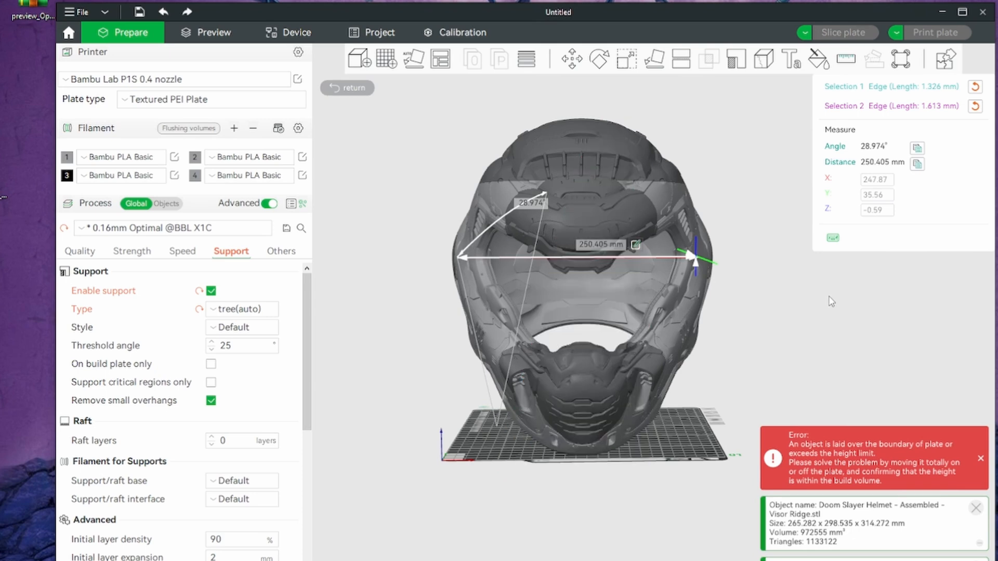
{"action": "left_click_drag", "start_coordinate": [831, 301], "coordinate": [813, 285]}
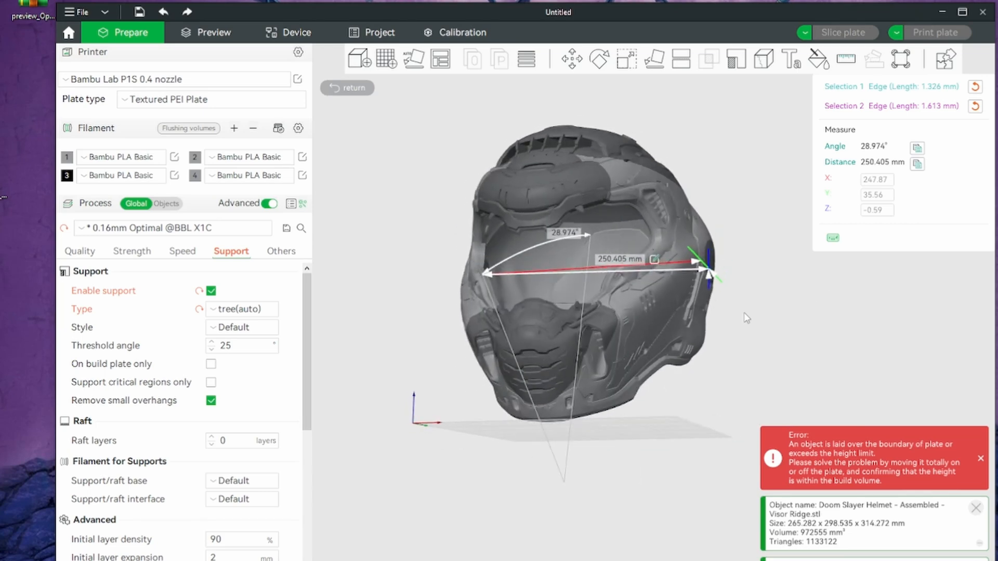
{"action": "left_click_drag", "start_coordinate": [746, 318], "coordinate": [788, 345]}
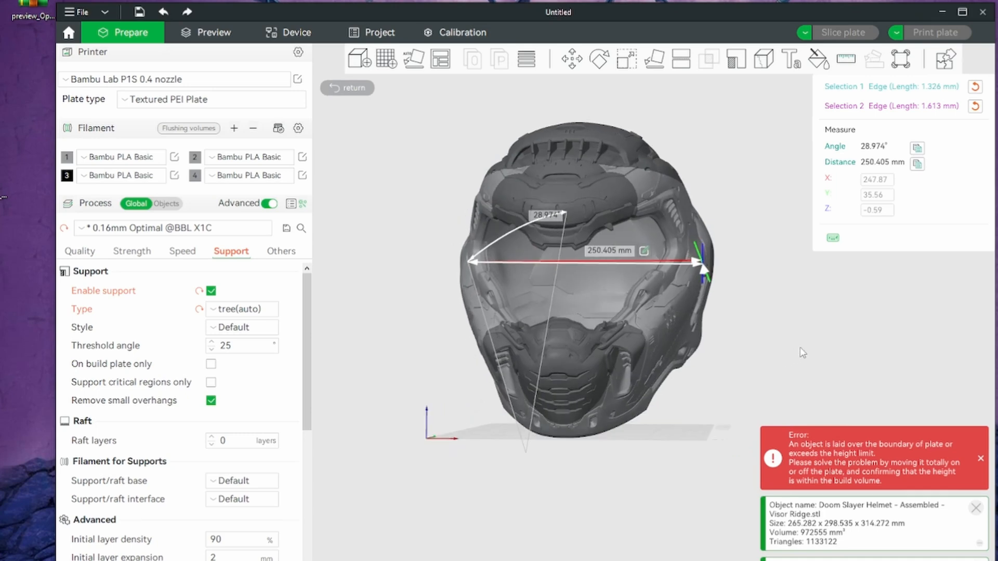
{"action": "left_click_drag", "start_coordinate": [801, 353], "coordinate": [814, 310]}
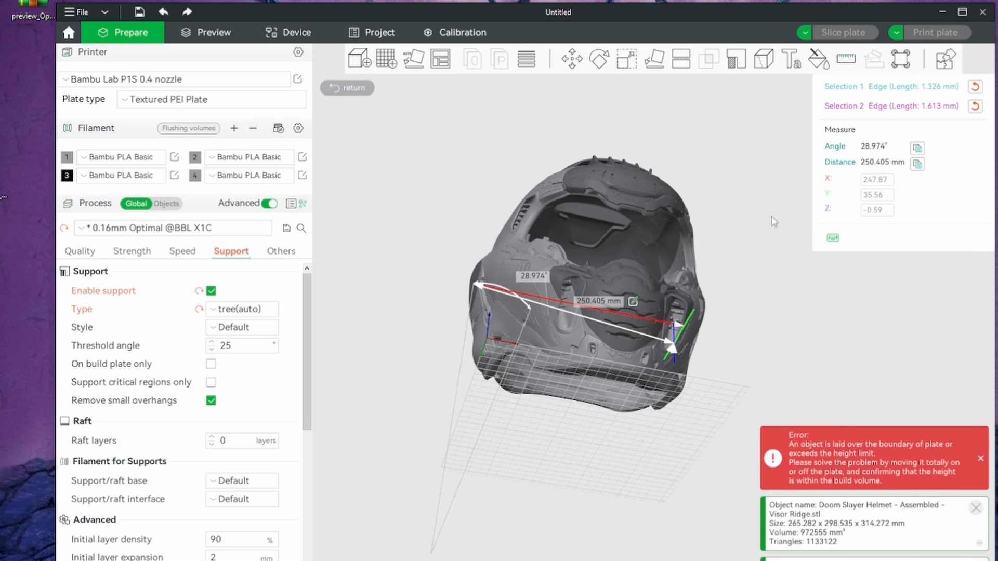
{"action": "left_click_drag", "start_coordinate": [773, 221], "coordinate": [791, 265]}
Reset the second measurement selection and measure the interior width to a higher spot on the opposite inner wall
{"action": "left_click", "coordinate": [975, 106]}
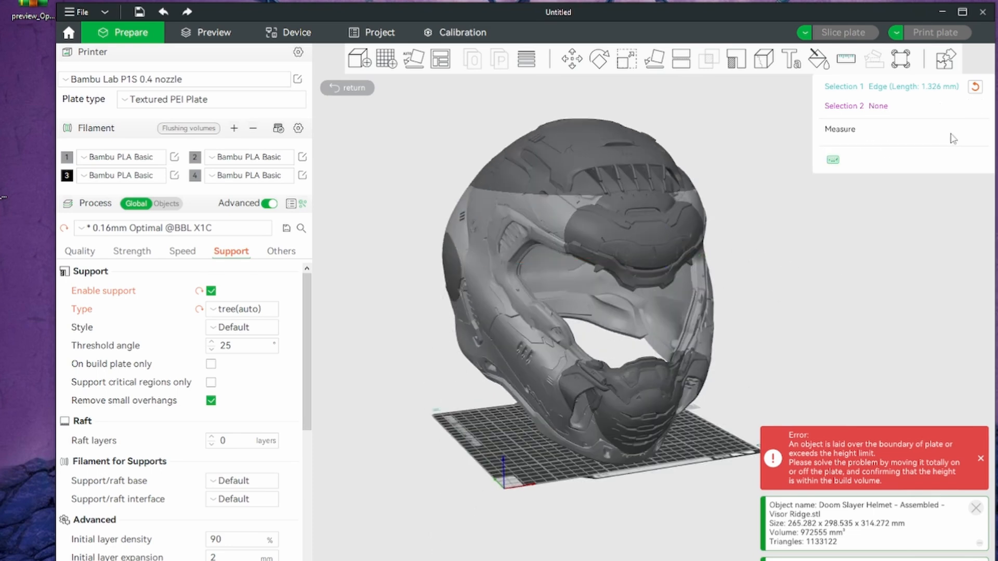
{"action": "left_click_drag", "start_coordinate": [809, 339], "coordinate": [815, 303]}
{"action": "left_click_drag", "start_coordinate": [822, 264], "coordinate": [773, 274]}
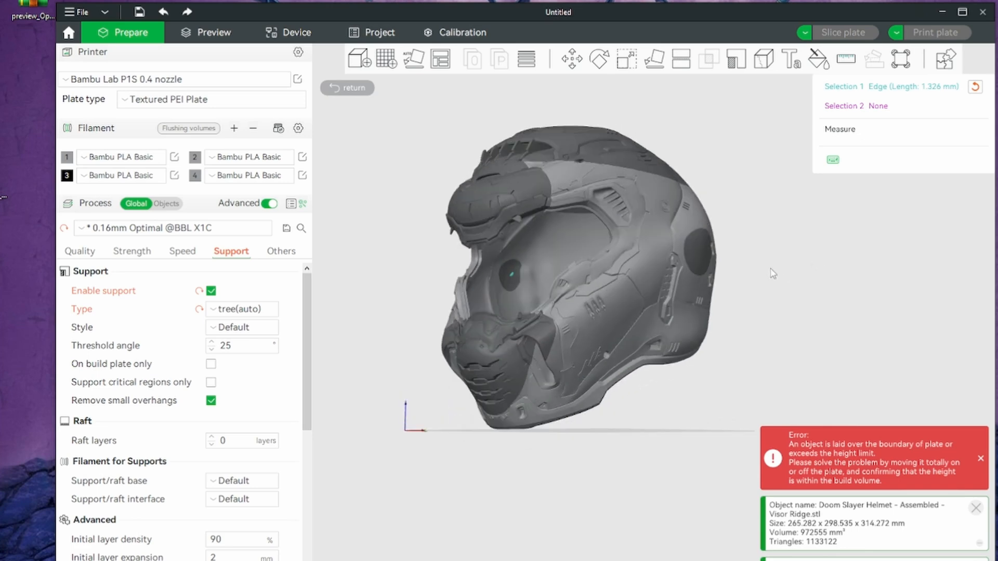
{"action": "left_click_drag", "start_coordinate": [756, 355], "coordinate": [787, 319]}
{"action": "left_click", "coordinate": [666, 254]}
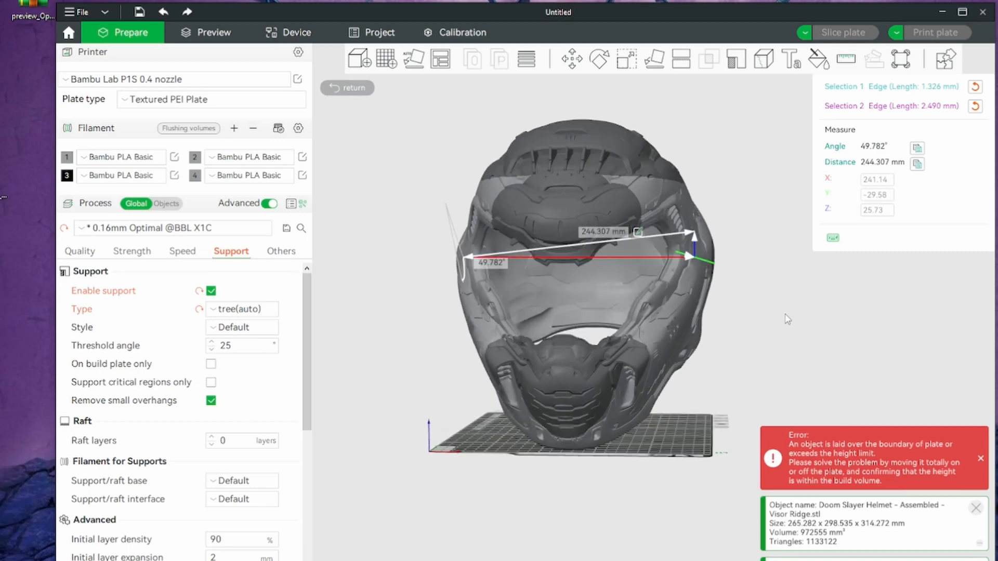
Re-pick the second measurement point on the opposite inner wall, roughly level with the first, and check the interior width
{"action": "left_click", "coordinate": [975, 107]}
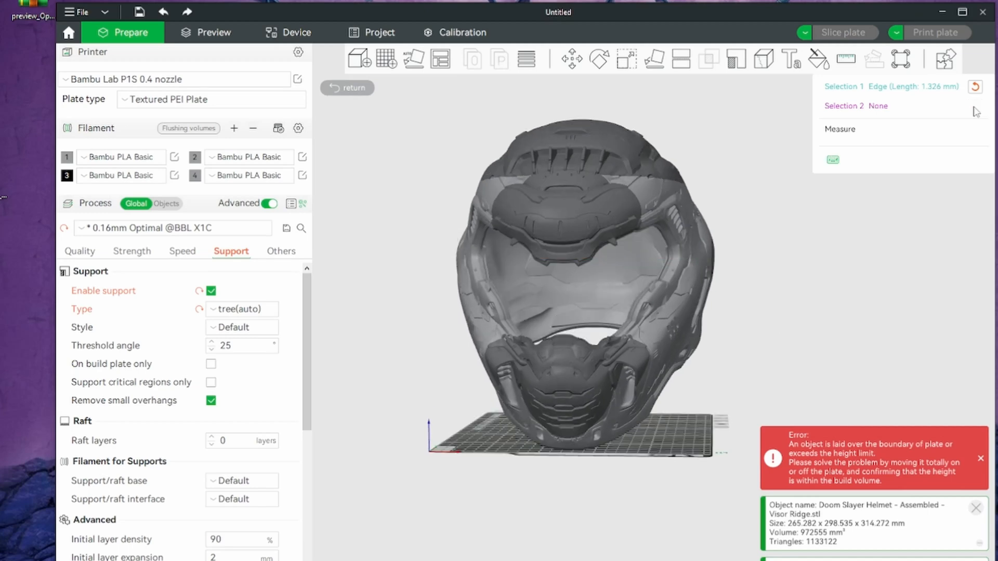
{"action": "left_click_drag", "start_coordinate": [792, 260], "coordinate": [738, 293]}
{"action": "left_click", "coordinate": [635, 280]}
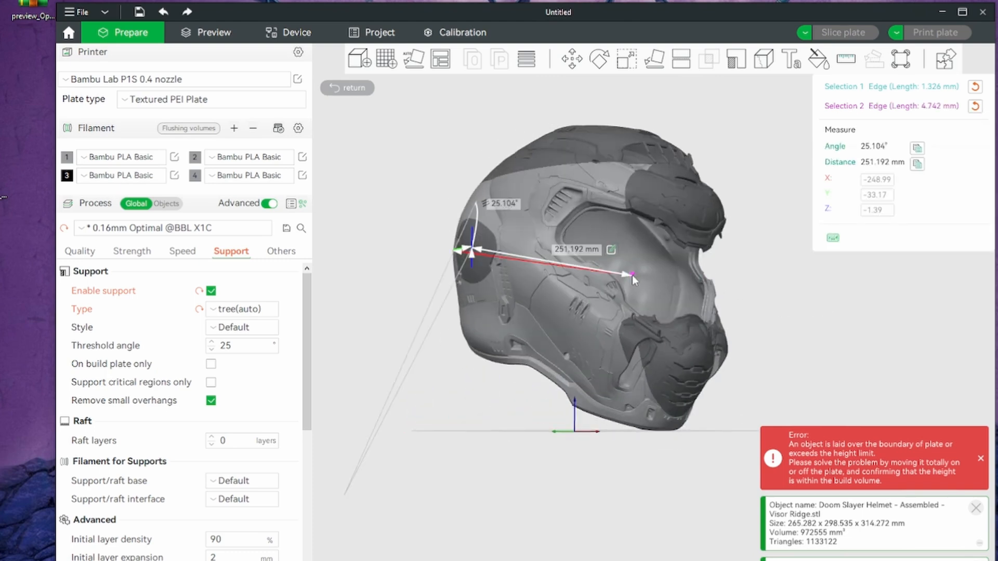
{"action": "left_click_drag", "start_coordinate": [811, 316], "coordinate": [773, 331]}
{"action": "left_click_drag", "start_coordinate": [780, 306], "coordinate": [763, 305]}
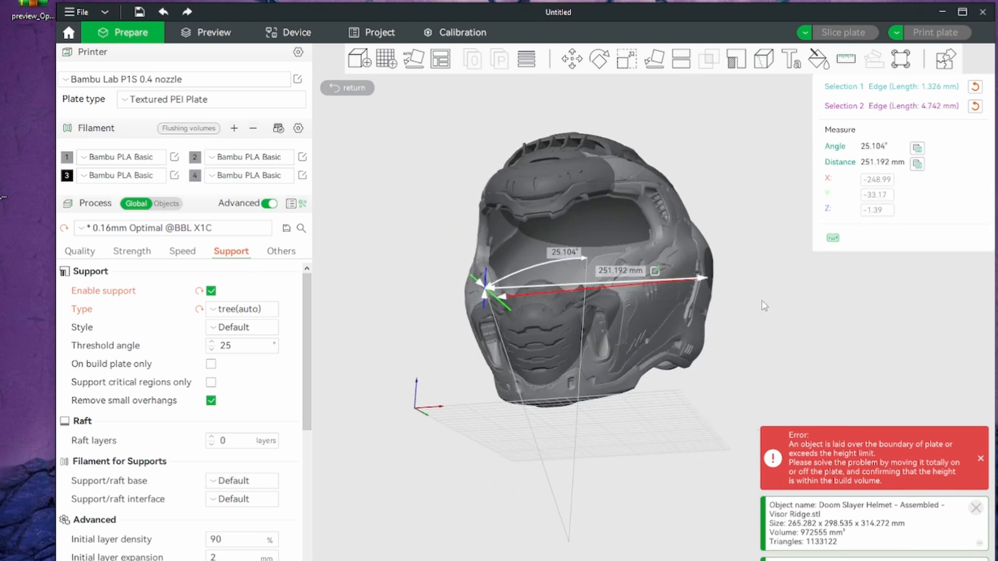
Clear both measurement selections and measure the helmet's interior height from the inside of the crown to the chin's lower edge
{"action": "left_click", "coordinate": [975, 106]}
{"action": "left_click", "coordinate": [974, 88]}
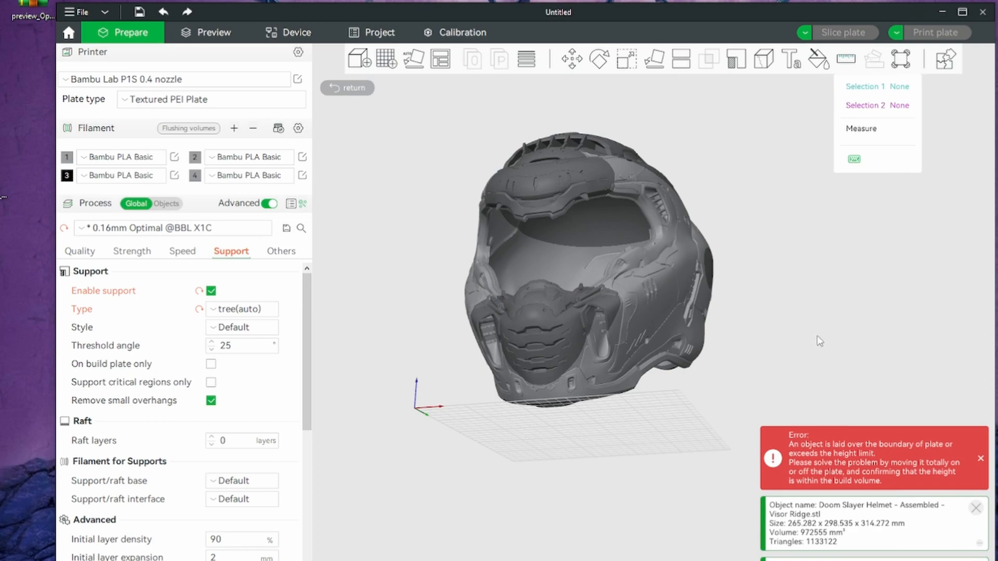
{"action": "left_click_drag", "start_coordinate": [820, 341], "coordinate": [762, 369]}
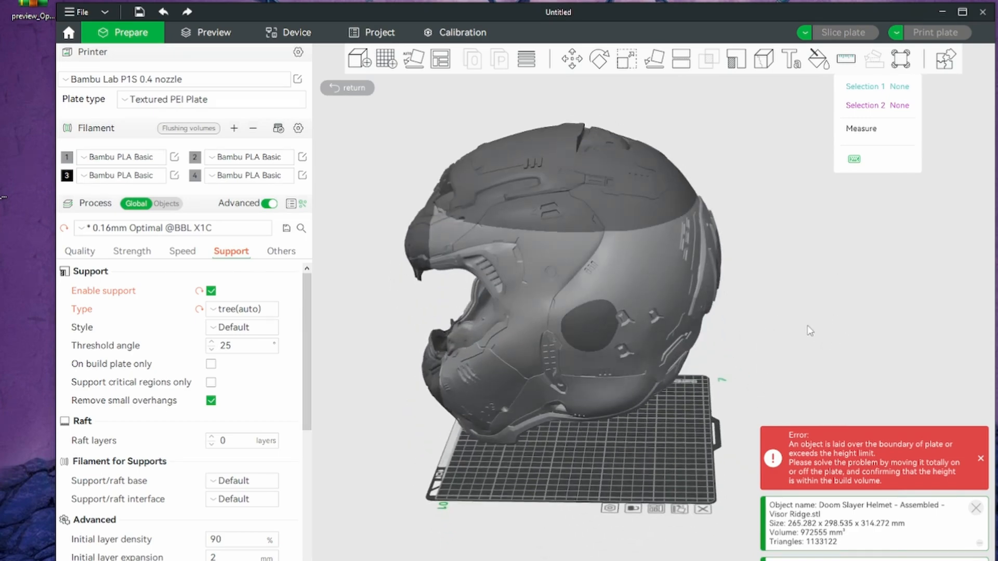
{"action": "left_click_drag", "start_coordinate": [809, 330], "coordinate": [885, 284]}
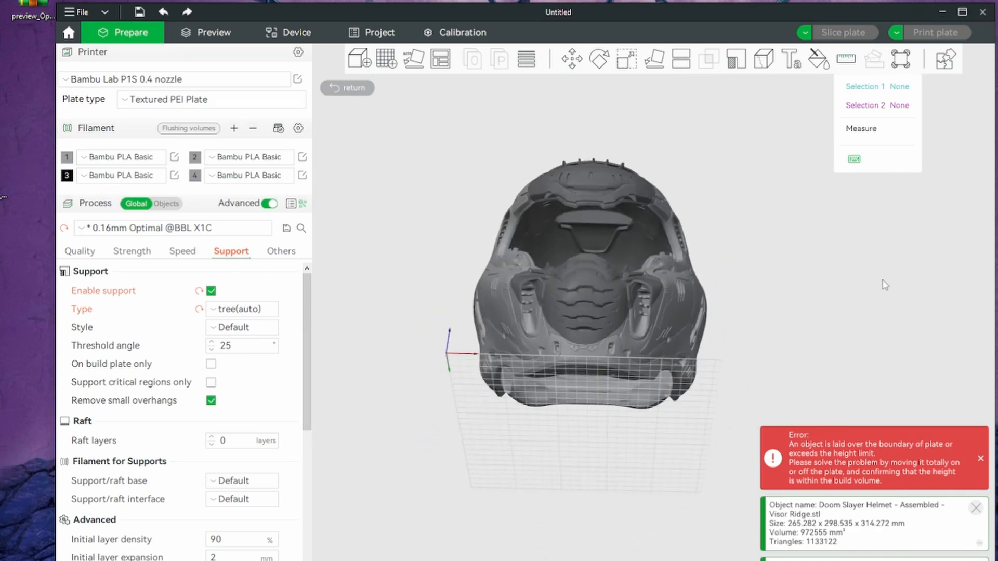
{"action": "left_click", "coordinate": [596, 223]}
{"action": "left_click_drag", "start_coordinate": [790, 293], "coordinate": [912, 331]}
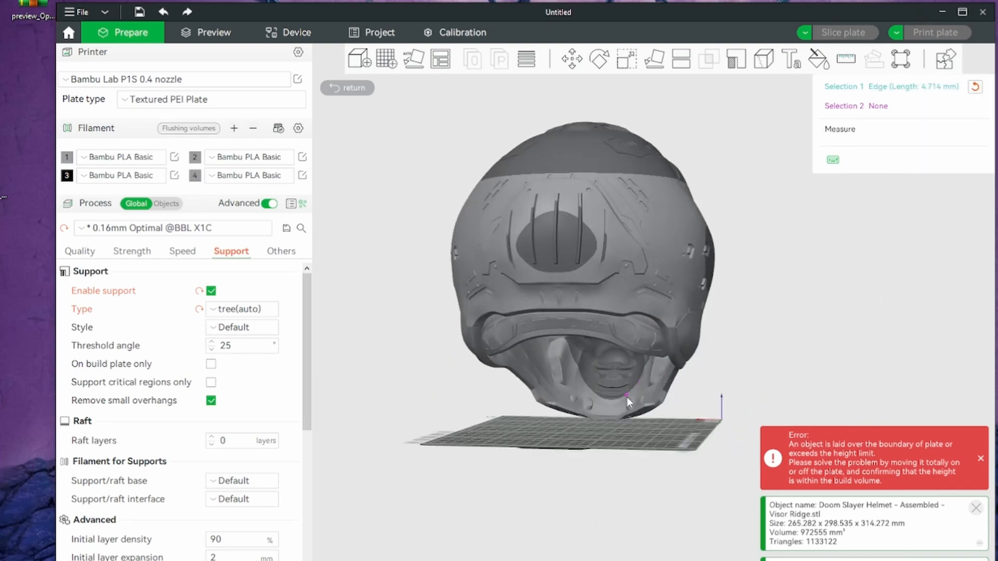
{"action": "left_click", "coordinate": [607, 417]}
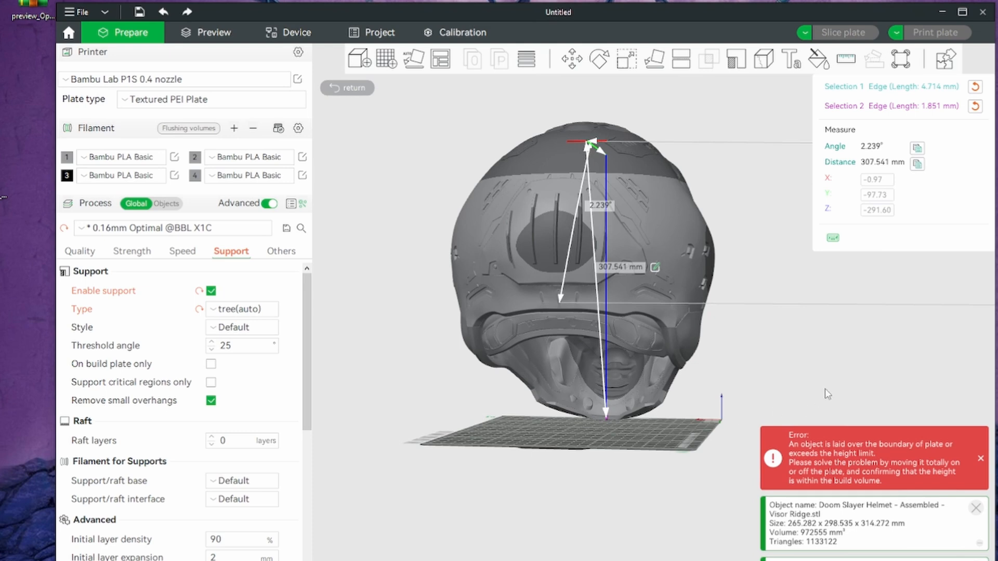
Examine the interior height measurement and its Z distance from the side and front, and clear both measurement selections
{"action": "left_click_drag", "start_coordinate": [824, 388], "coordinate": [756, 387]}
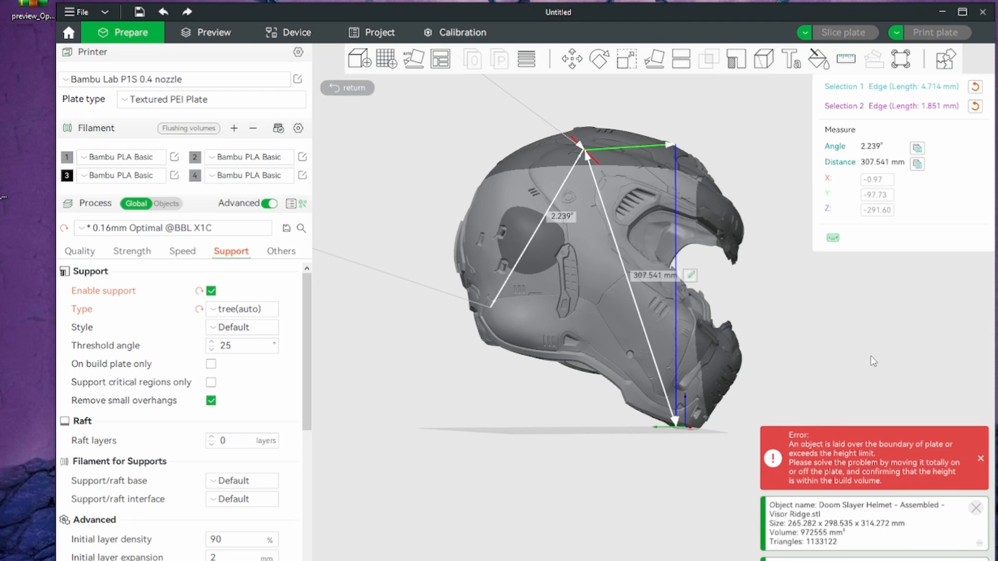
{"action": "mouse_move", "coordinate": [873, 362]}
{"action": "left_mouse_down"}
{"action": "mouse_move", "coordinate": [819, 365]}
{"action": "mouse_move", "coordinate": [904, 325]}
{"action": "mouse_move", "coordinate": [894, 351]}
{"action": "mouse_move", "coordinate": [868, 356]}
{"action": "left_mouse_up"}
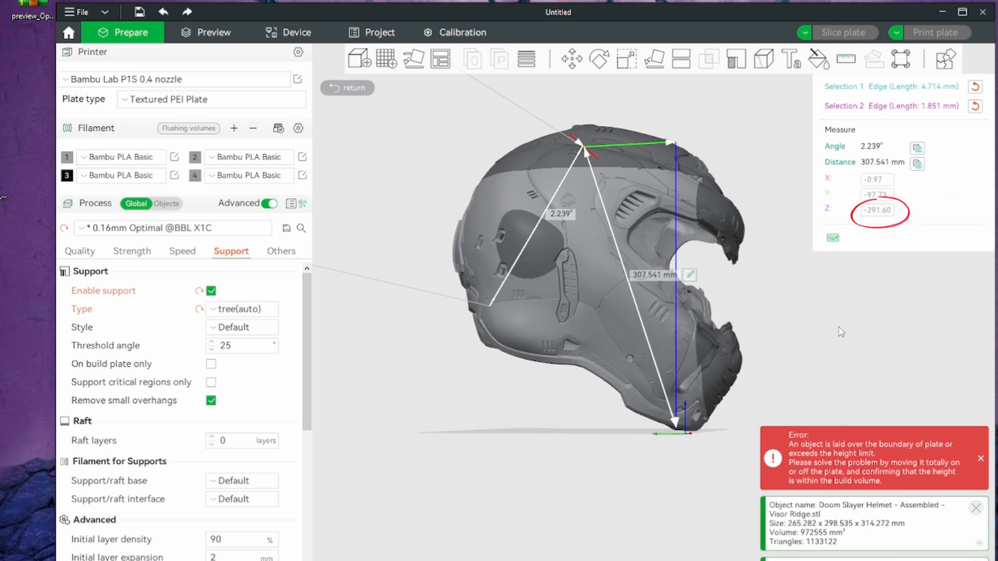
{"action": "left_click_drag", "start_coordinate": [875, 372], "coordinate": [802, 400]}
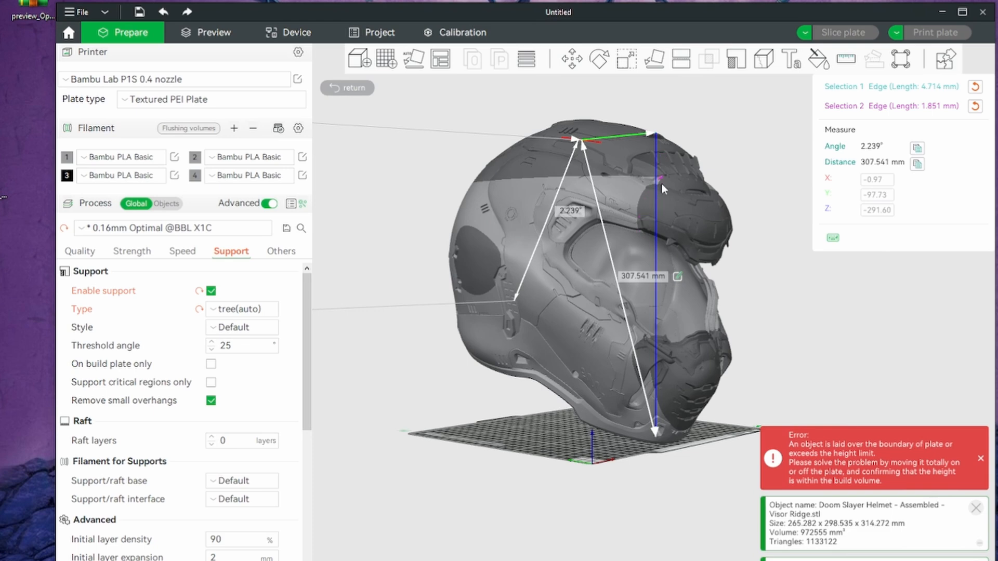
{"action": "left_click_drag", "start_coordinate": [757, 180], "coordinate": [664, 141]}
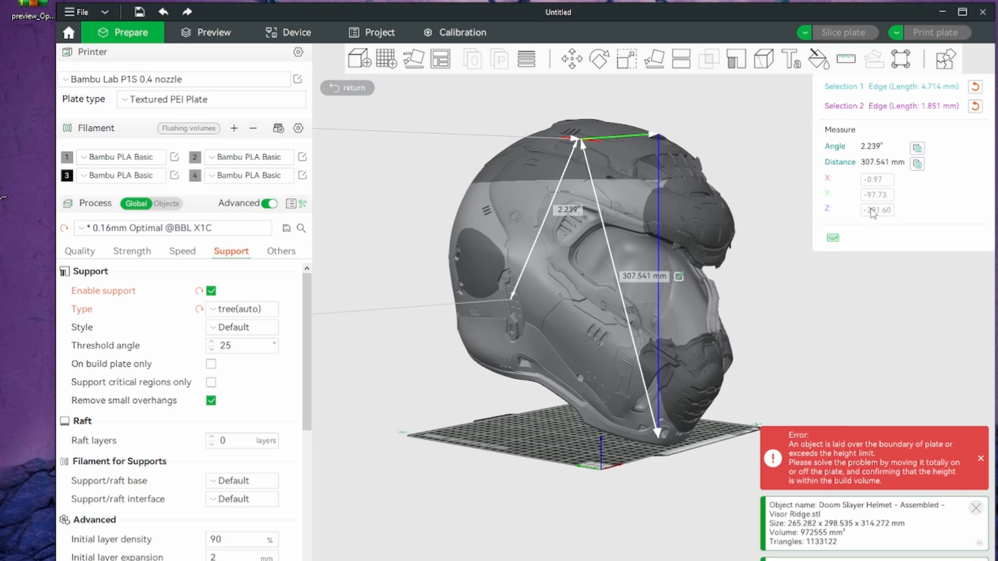
{"action": "left_click_drag", "start_coordinate": [870, 292], "coordinate": [849, 292]}
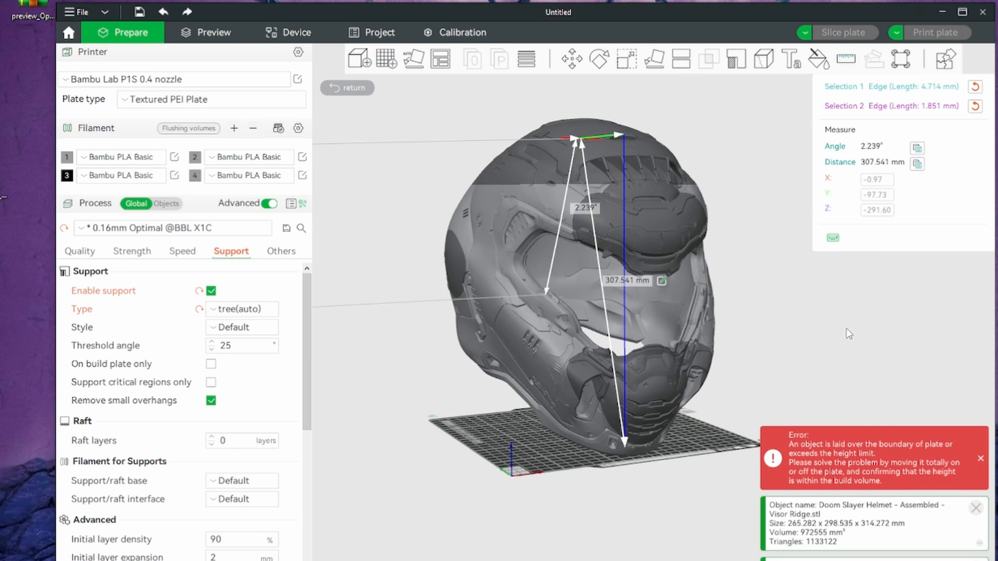
{"action": "mouse_move", "coordinate": [838, 342]}
{"action": "left_mouse_down"}
{"action": "mouse_move", "coordinate": [813, 349]}
{"action": "mouse_move", "coordinate": [820, 343]}
{"action": "left_mouse_up"}
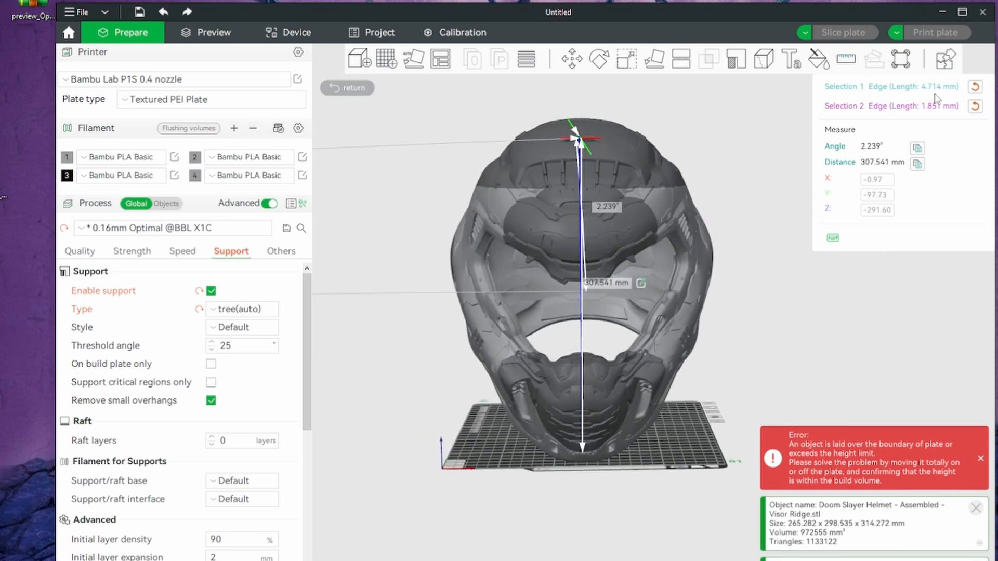
{"action": "left_click", "coordinate": [974, 107]}
{"action": "left_click", "coordinate": [975, 86]}
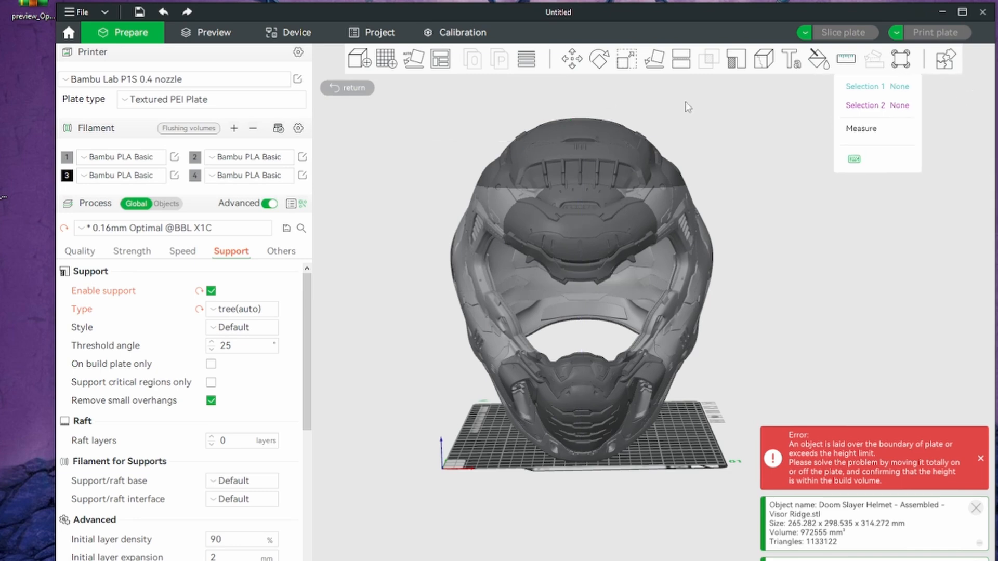
Scale the helmet uniformly to 85% in world coordinates
{"action": "left_click", "coordinate": [626, 63]}
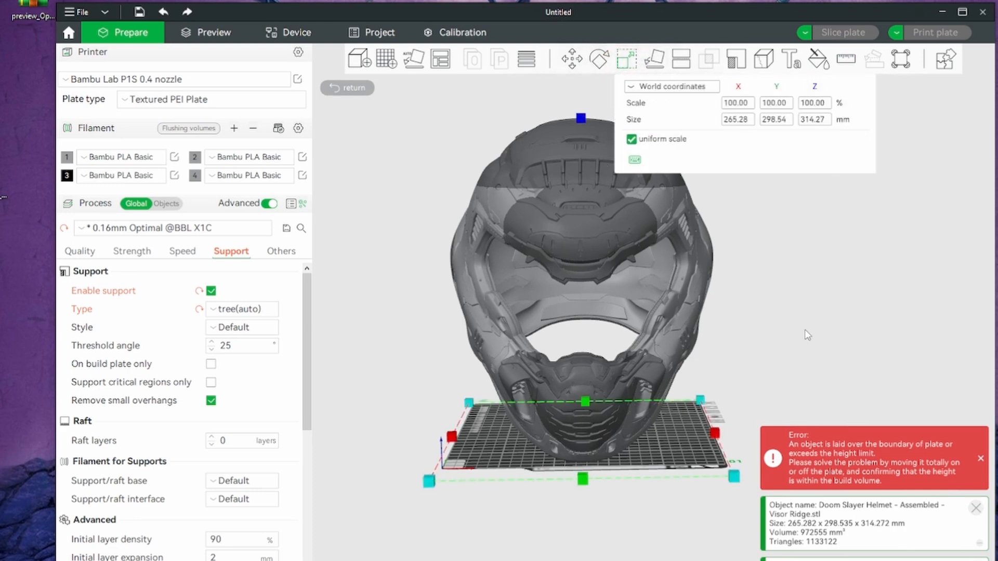
{"action": "left_click_drag", "start_coordinate": [578, 225], "coordinate": [609, 247]}
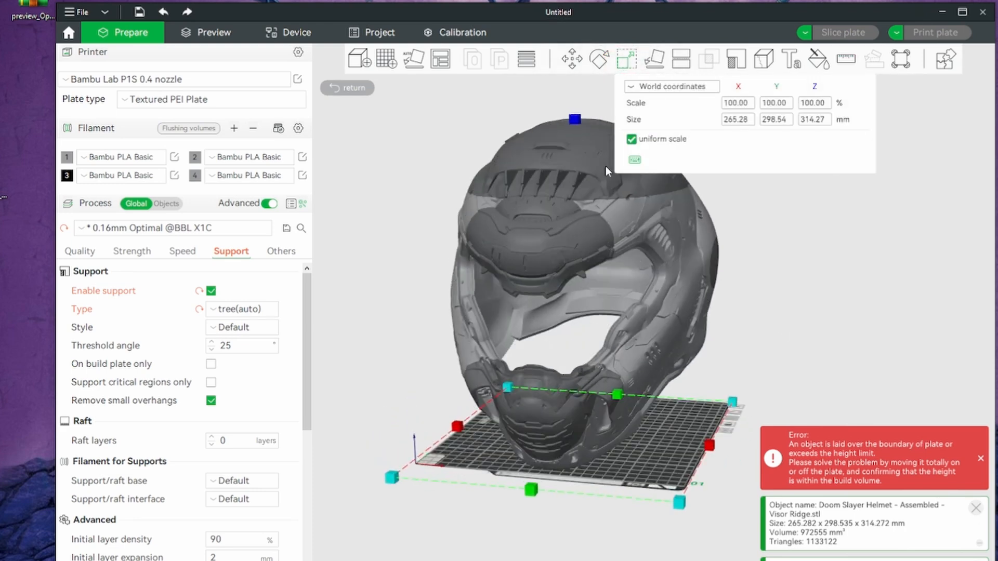
{"action": "left_click", "coordinate": [623, 58]}
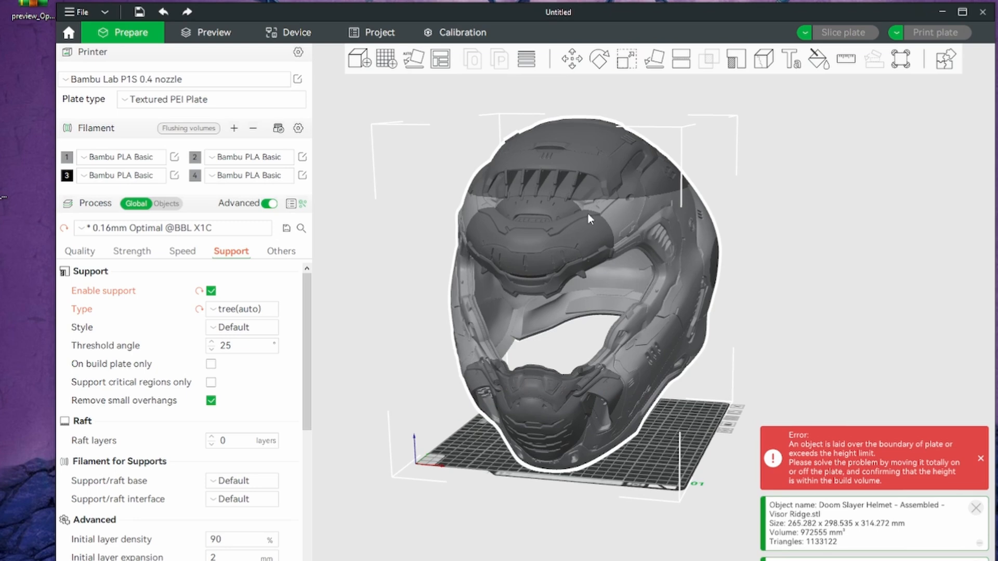
{"action": "left_click", "coordinate": [627, 68]}
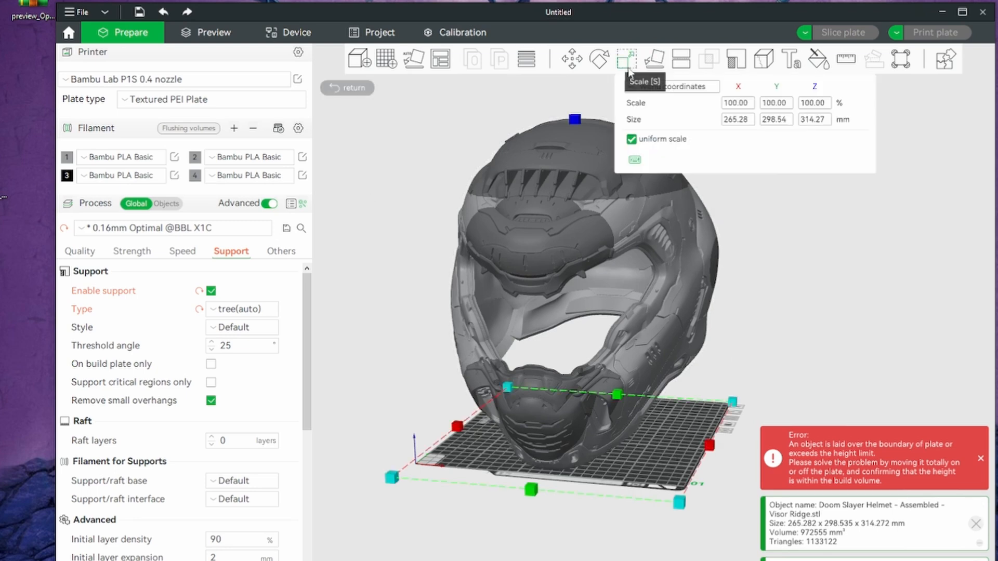
{"action": "mouse_move", "coordinate": [793, 237]}
{"action": "left_mouse_down"}
{"action": "mouse_move", "coordinate": [809, 244]}
{"action": "mouse_move", "coordinate": [807, 231]}
{"action": "left_mouse_up"}
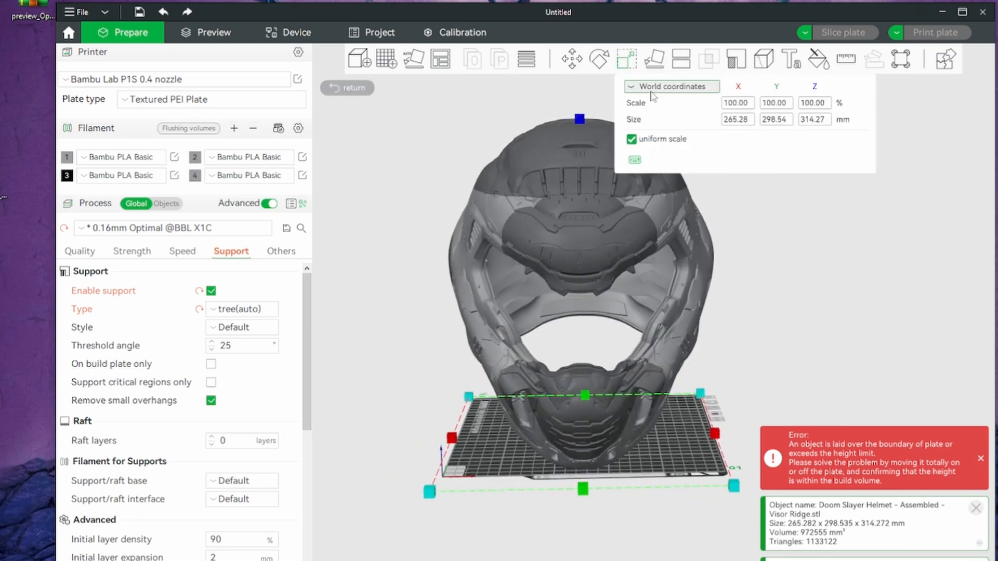
{"action": "left_click", "coordinate": [816, 102]}
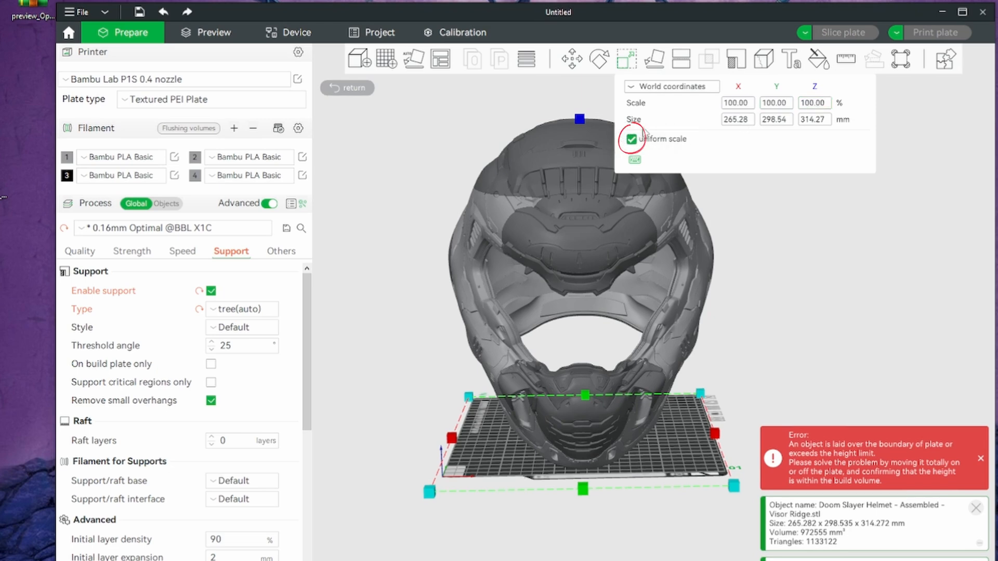
{"action": "left_click", "coordinate": [814, 104]}
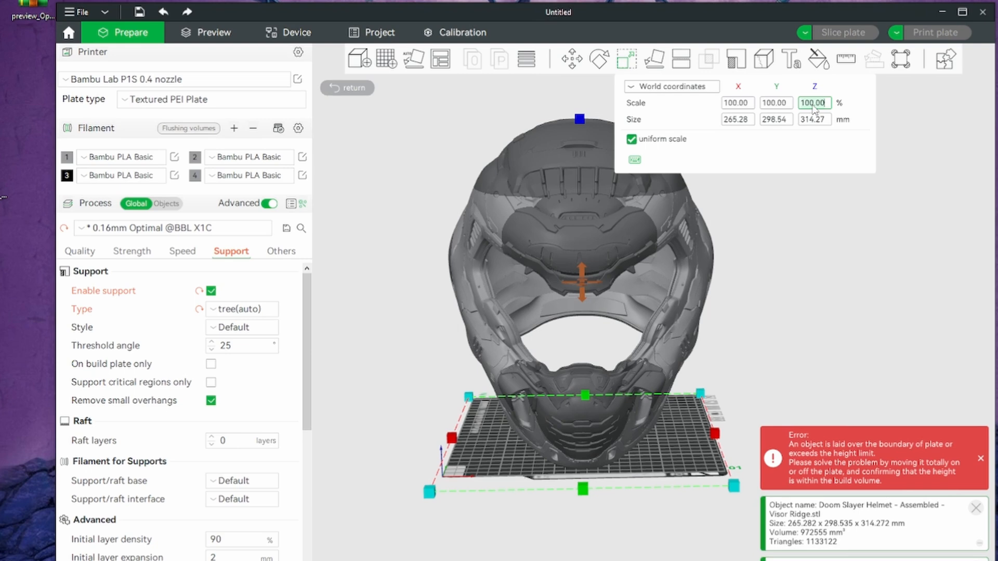
{"action": "type", "text": "85"}
{"action": "key", "text": "Return"}
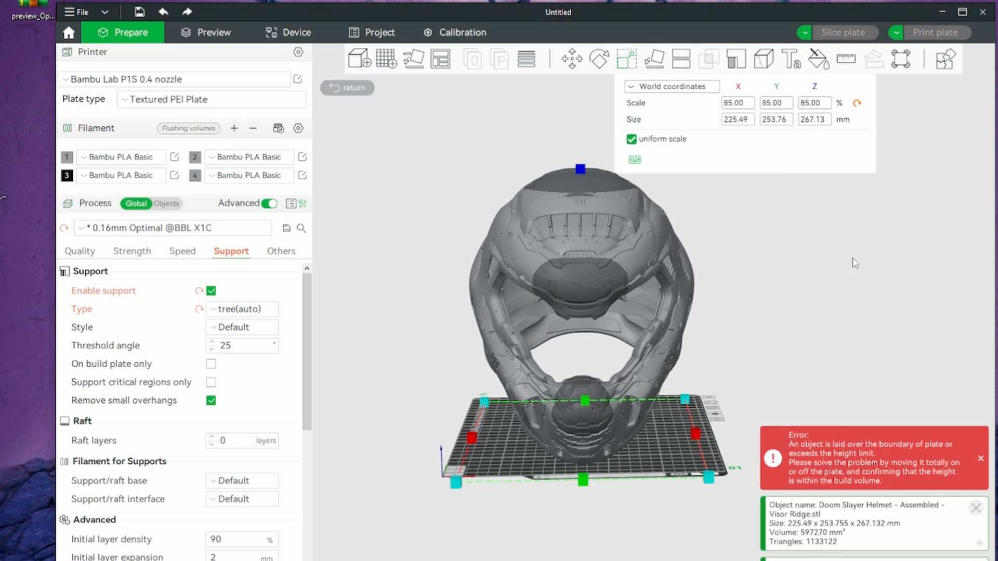
Measure the scaled helmet's interior width between opposite inner side walls and view the measurement from above and below
{"action": "left_click", "coordinate": [631, 54]}
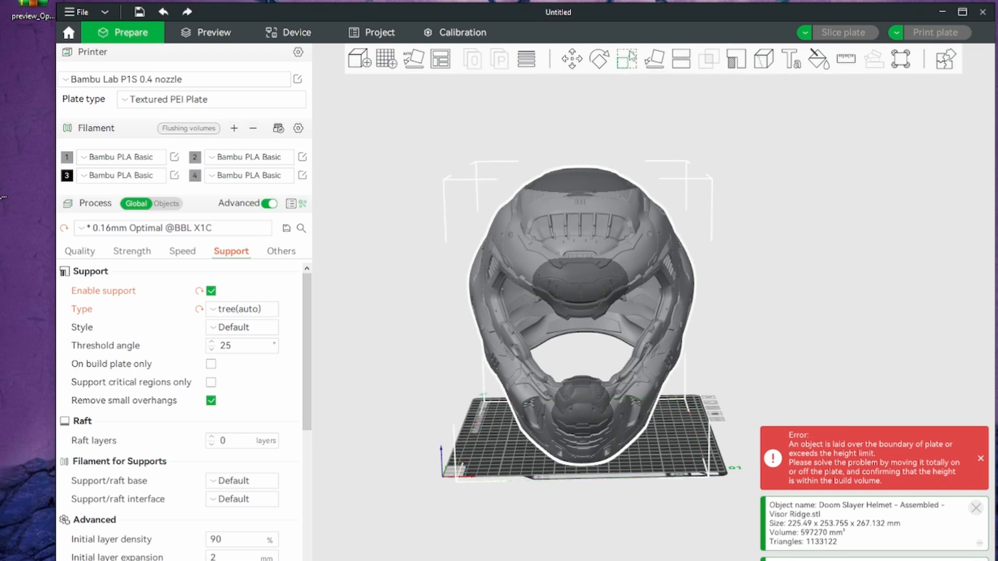
{"action": "left_click_drag", "start_coordinate": [843, 303], "coordinate": [823, 186]}
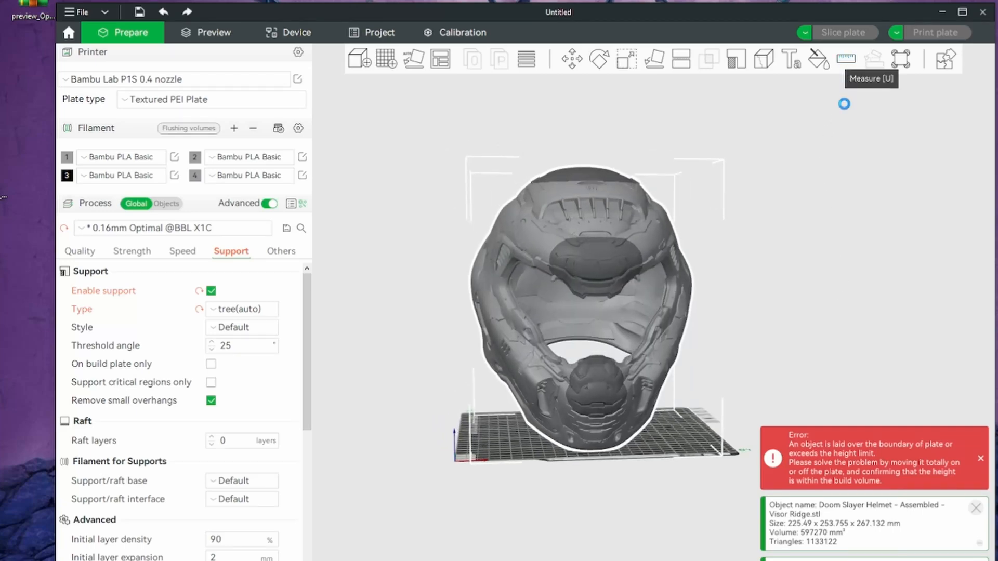
{"action": "left_click", "coordinate": [846, 59]}
{"action": "left_click_drag", "start_coordinate": [812, 310], "coordinate": [797, 324]}
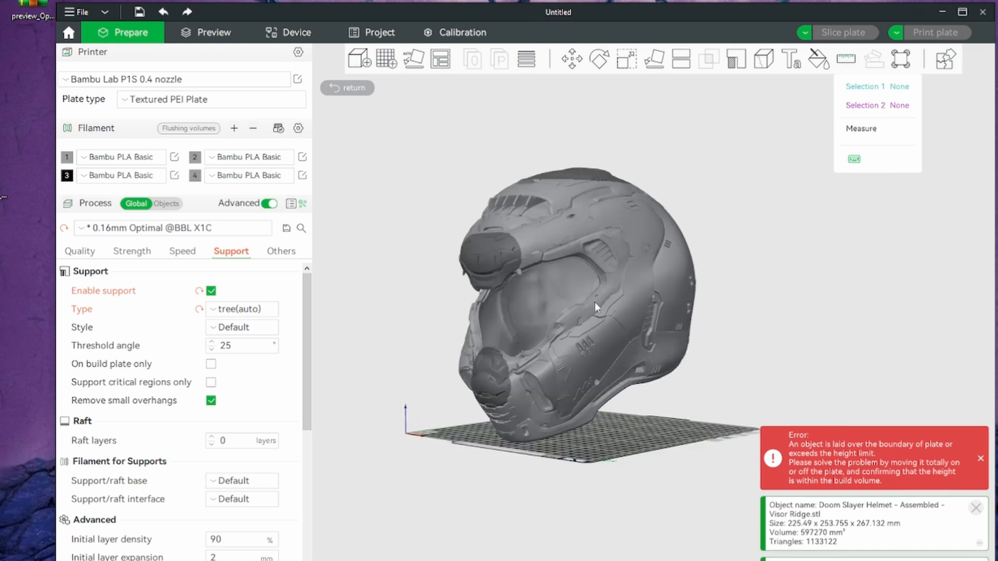
{"action": "left_click", "coordinate": [538, 281]}
{"action": "left_click_drag", "start_coordinate": [535, 281], "coordinate": [835, 353]}
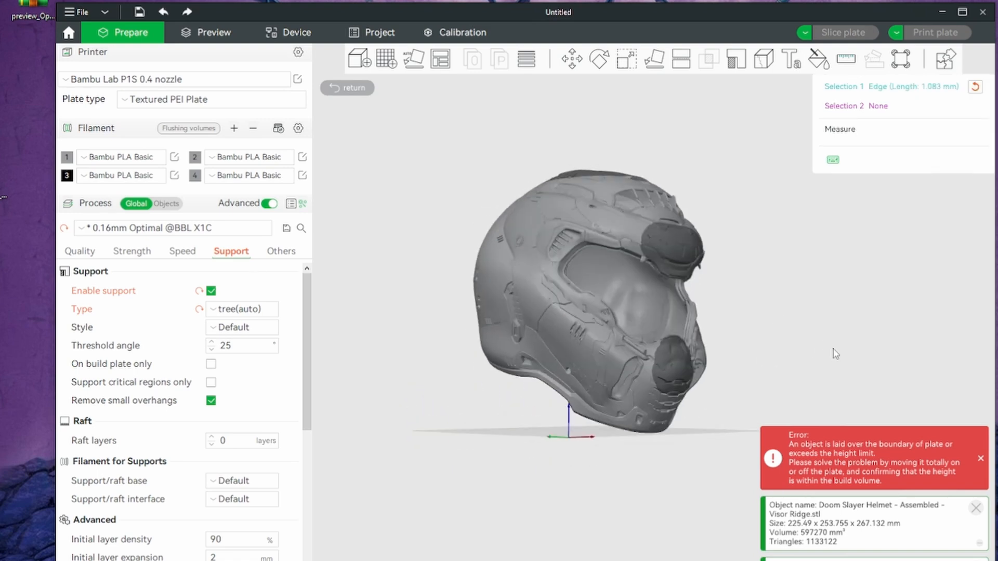
{"action": "left_click", "coordinate": [638, 291]}
{"action": "left_click_drag", "start_coordinate": [638, 291], "coordinate": [810, 379]}
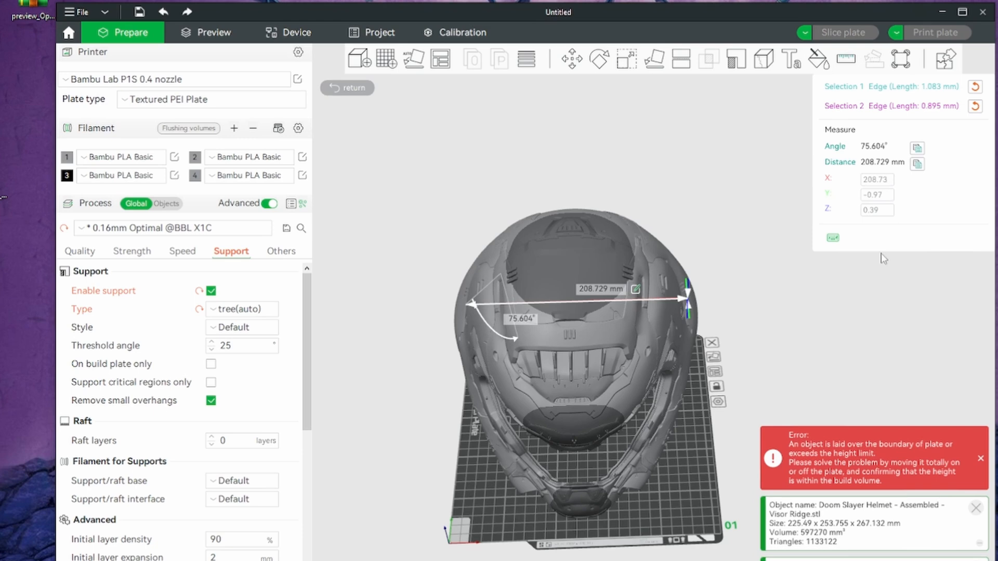
{"action": "left_click_drag", "start_coordinate": [835, 383], "coordinate": [837, 316]}
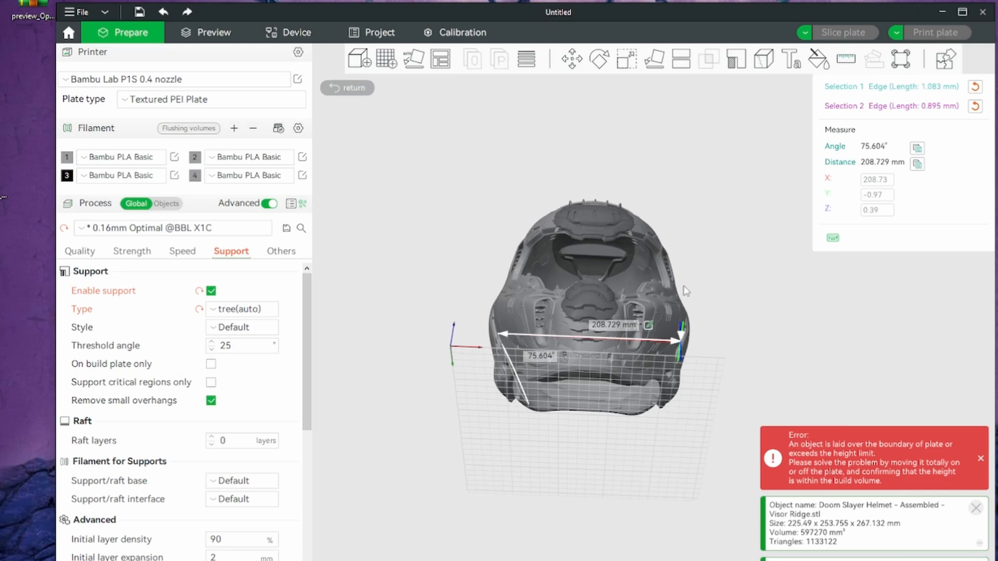
Clear both measurement selections and measure the helmet's interior height from the inside of the crown to the chin's lower edge
{"action": "left_click", "coordinate": [975, 106]}
{"action": "left_click", "coordinate": [975, 87]}
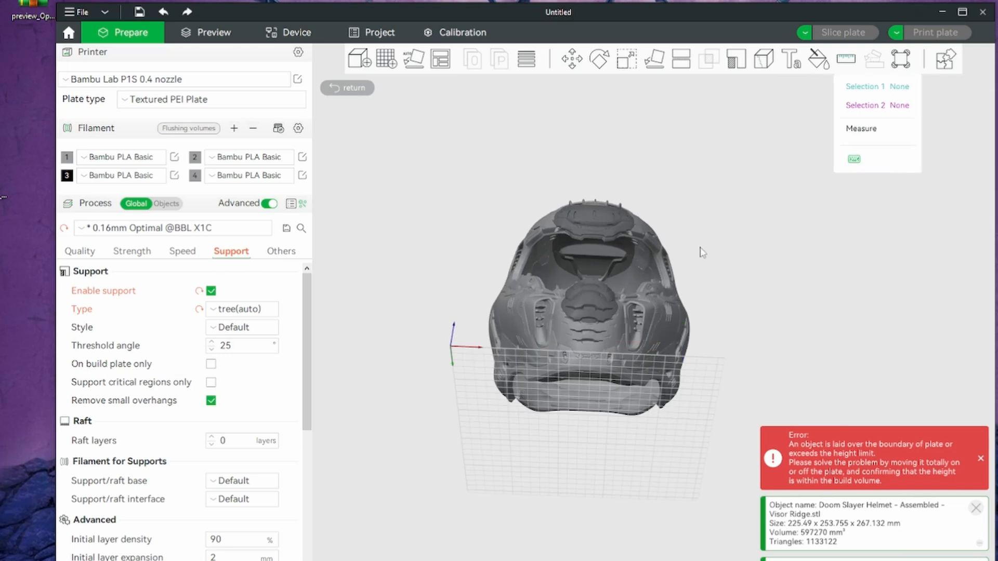
{"action": "left_click", "coordinate": [594, 254]}
{"action": "left_click_drag", "start_coordinate": [834, 416], "coordinate": [805, 439]}
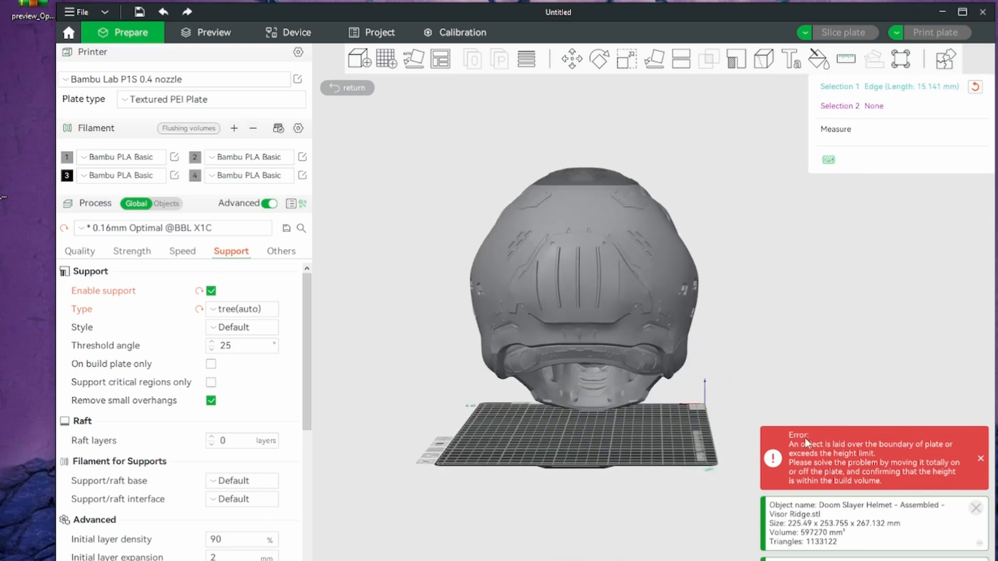
{"action": "left_click", "coordinate": [592, 410]}
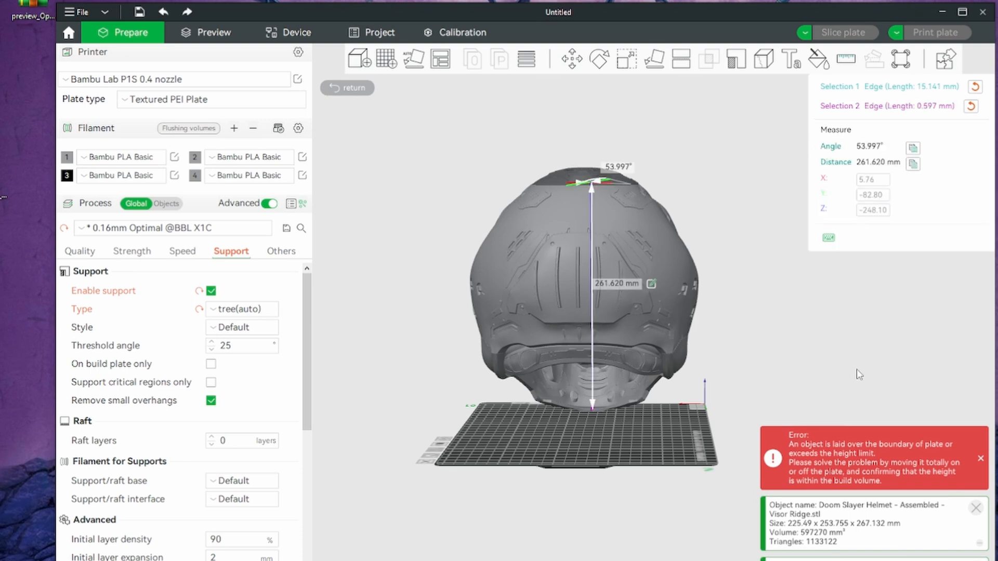
{"action": "left_click_drag", "start_coordinate": [857, 370], "coordinate": [760, 378]}
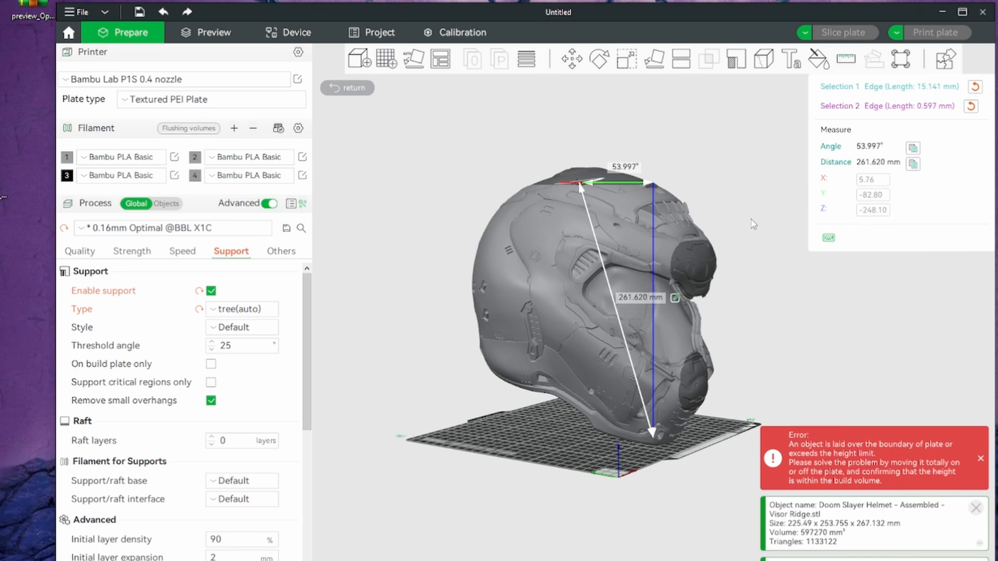
Examine the height measurement and the helmet's interior from the side, the front and underneath
{"action": "left_click_drag", "start_coordinate": [753, 224], "coordinate": [621, 322]}
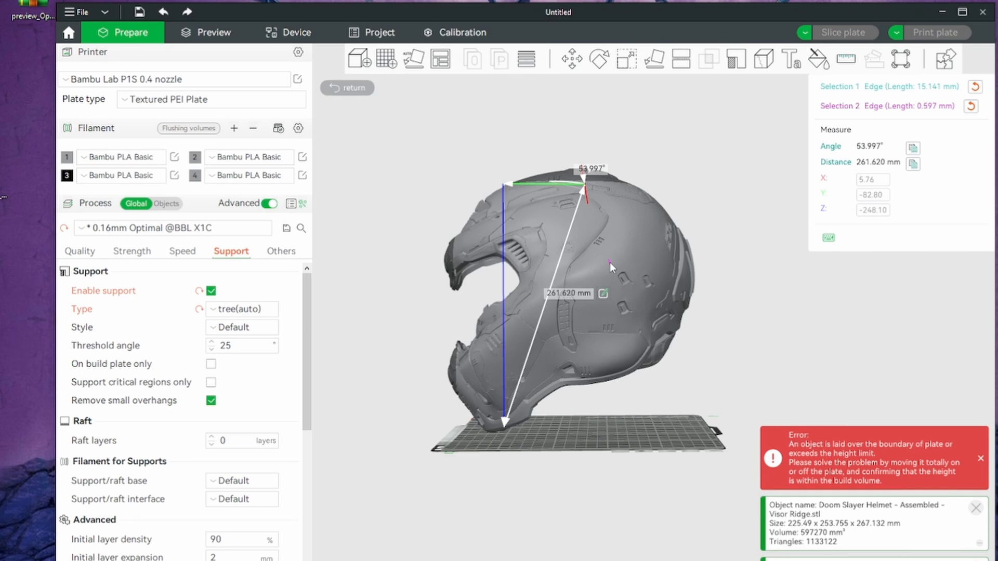
{"action": "left_click_drag", "start_coordinate": [361, 257], "coordinate": [625, 227]}
{"action": "left_click_drag", "start_coordinate": [532, 226], "coordinate": [682, 344]}
{"action": "left_click_drag", "start_coordinate": [548, 338], "coordinate": [594, 353]}
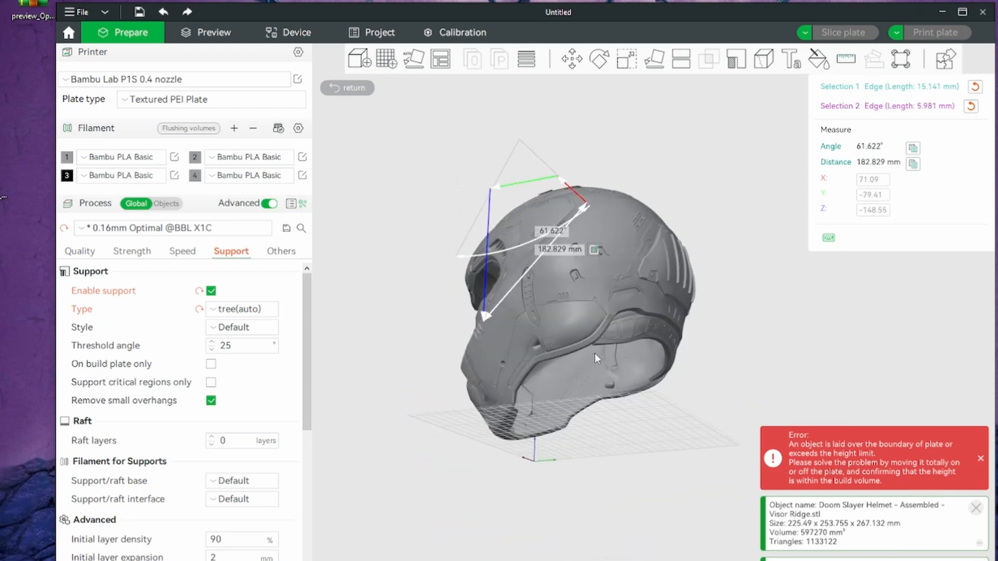
{"action": "left_click_drag", "start_coordinate": [528, 372], "coordinate": [580, 453]}
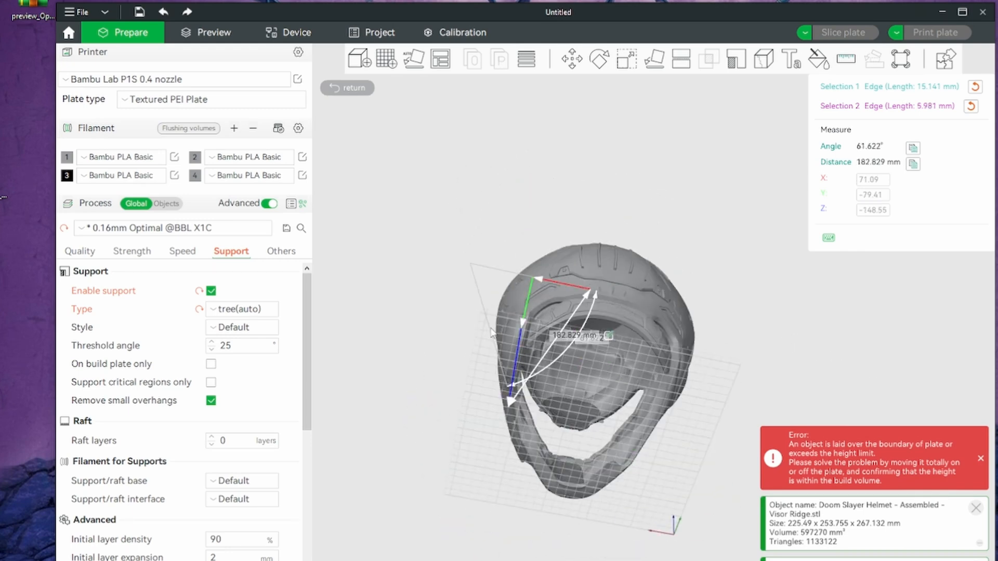
{"action": "left_click_drag", "start_coordinate": [491, 330], "coordinate": [615, 371]}
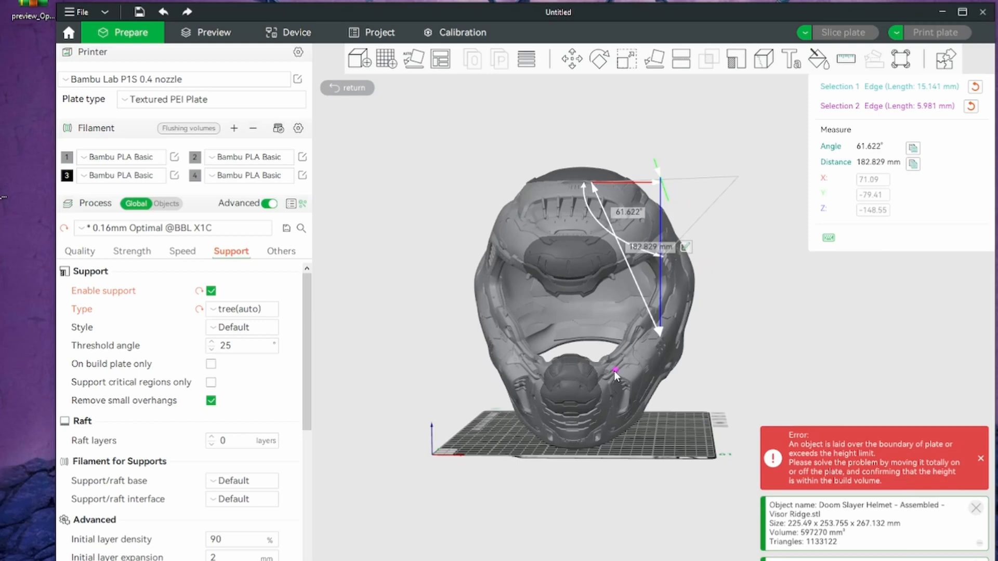
{"action": "left_click_drag", "start_coordinate": [717, 379], "coordinate": [601, 306]}
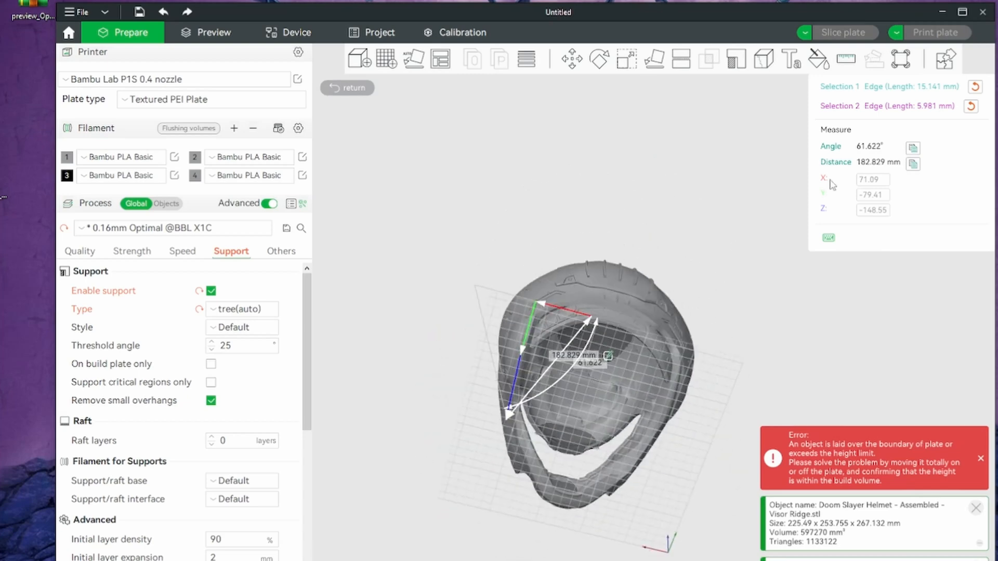
Clear both measurement selections and measure the width of the helmet's neck opening between its opposite lower side edges
{"action": "left_click", "coordinate": [966, 105]}
{"action": "left_click", "coordinate": [968, 88]}
{"action": "left_click_drag", "start_coordinate": [754, 275], "coordinate": [732, 337]}
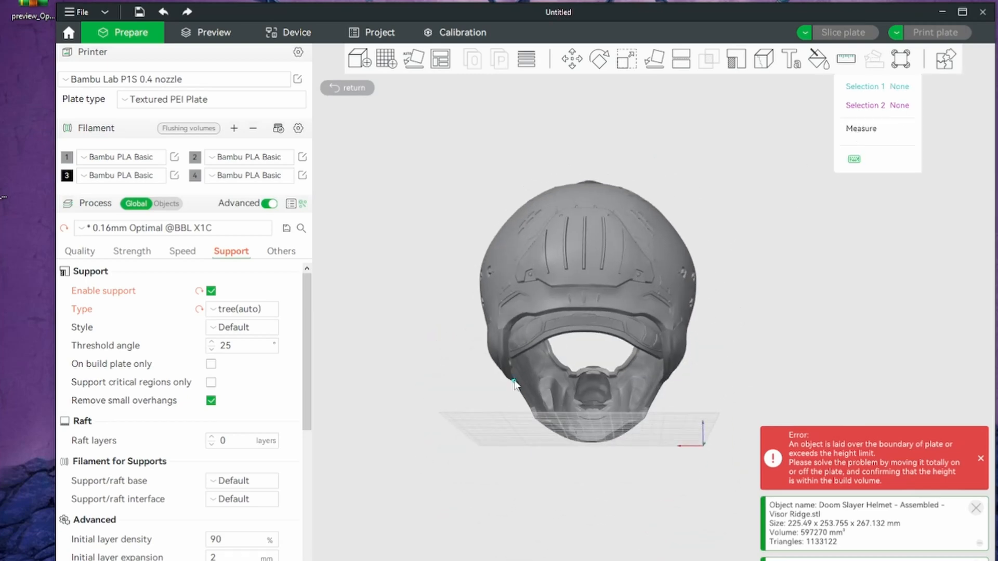
{"action": "left_click", "coordinate": [509, 379]}
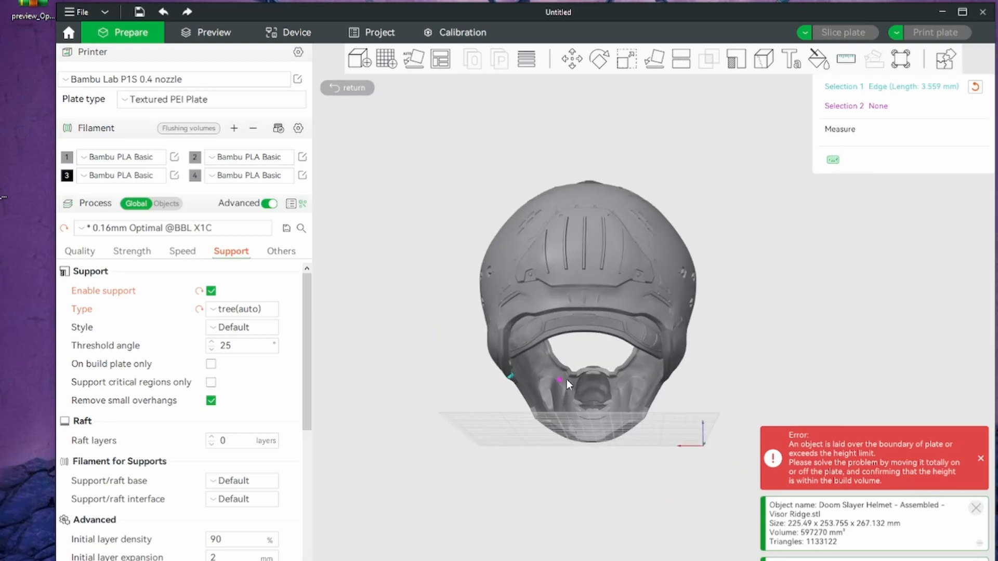
{"action": "left_click", "coordinate": [665, 381]}
{"action": "left_click_drag", "start_coordinate": [727, 387], "coordinate": [860, 388]}
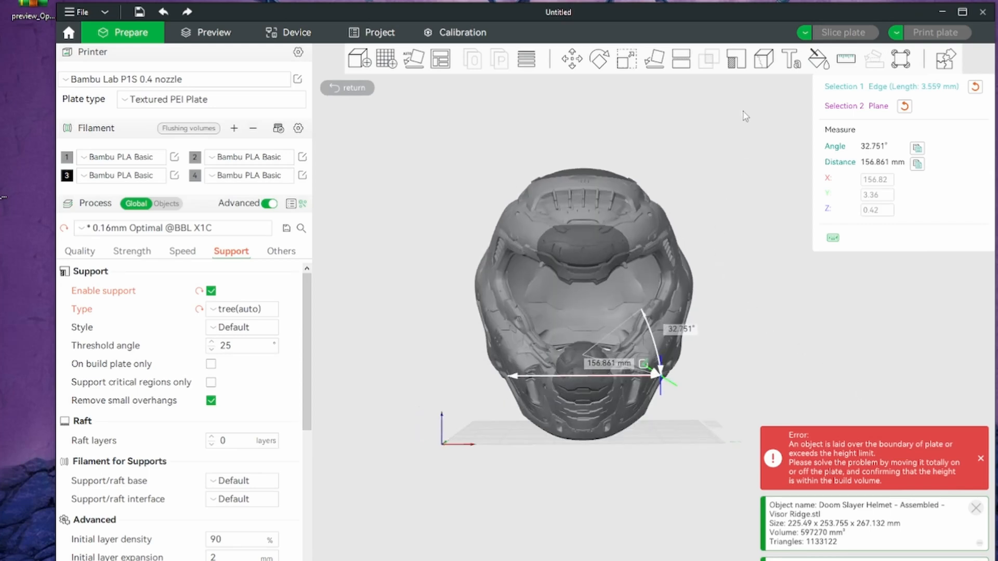
Scale the assembled helmet uniformly to 88% in world coordinates and leave the Scale tool
{"action": "left_click", "coordinate": [627, 61]}
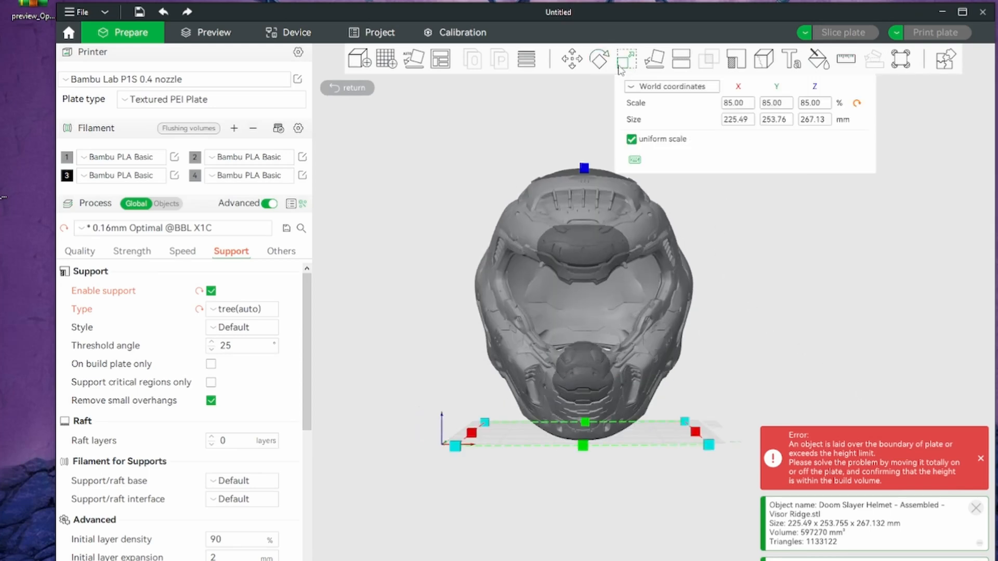
{"action": "left_click", "coordinate": [808, 104]}
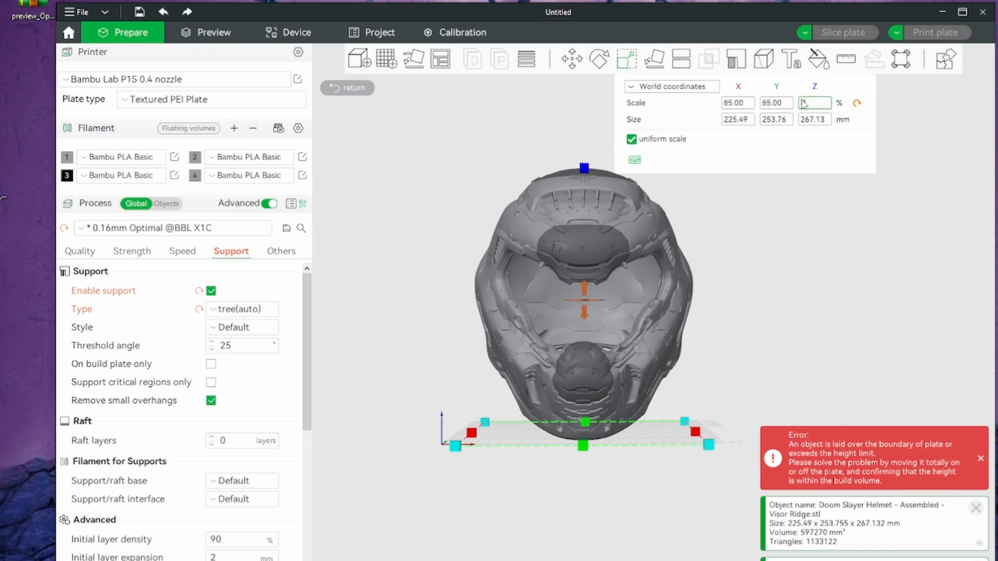
{"action": "type", "text": "88"}
{"action": "key", "text": "Return"}
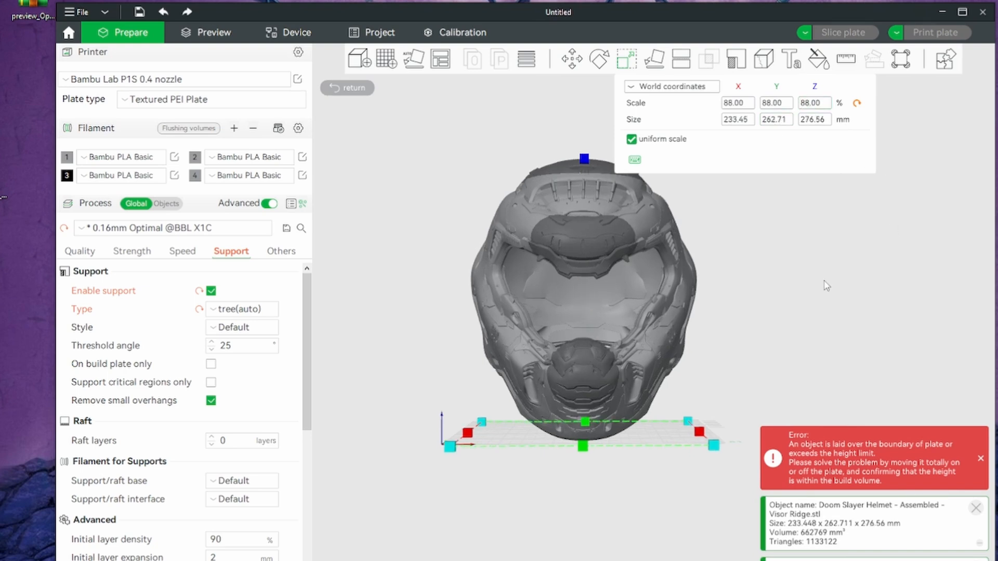
{"action": "left_click_drag", "start_coordinate": [823, 299], "coordinate": [792, 306]}
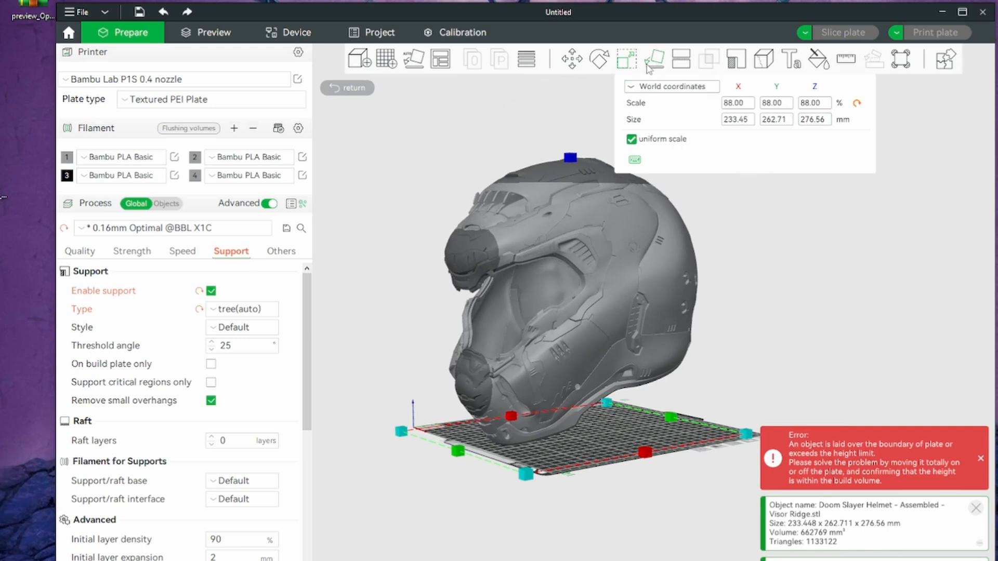
{"action": "left_click", "coordinate": [627, 61]}
{"action": "left_click_drag", "start_coordinate": [825, 255], "coordinate": [885, 301]}
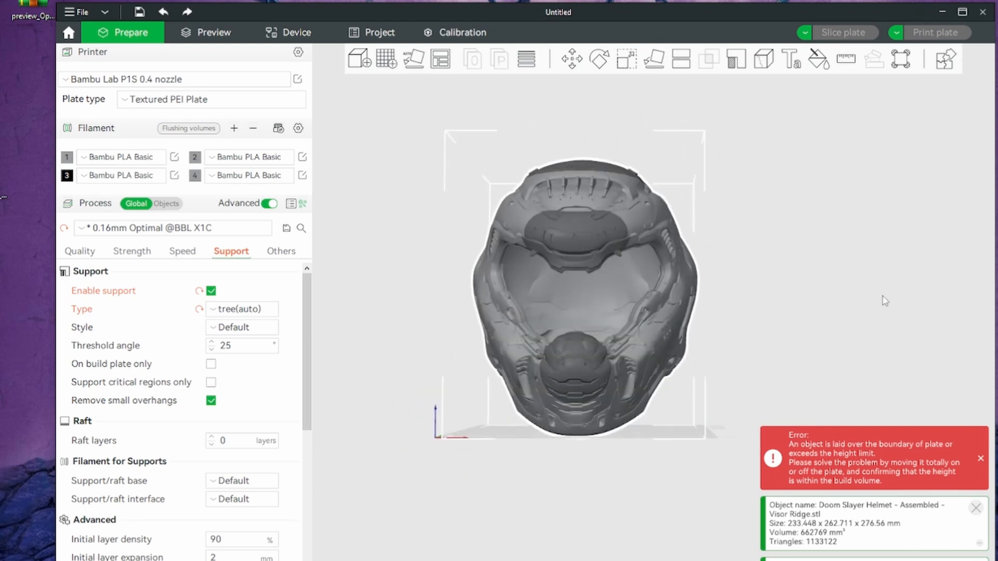
Close Bambu Studio without saving the project and discard the modified support preset values
{"action": "left_click", "coordinate": [982, 12]}
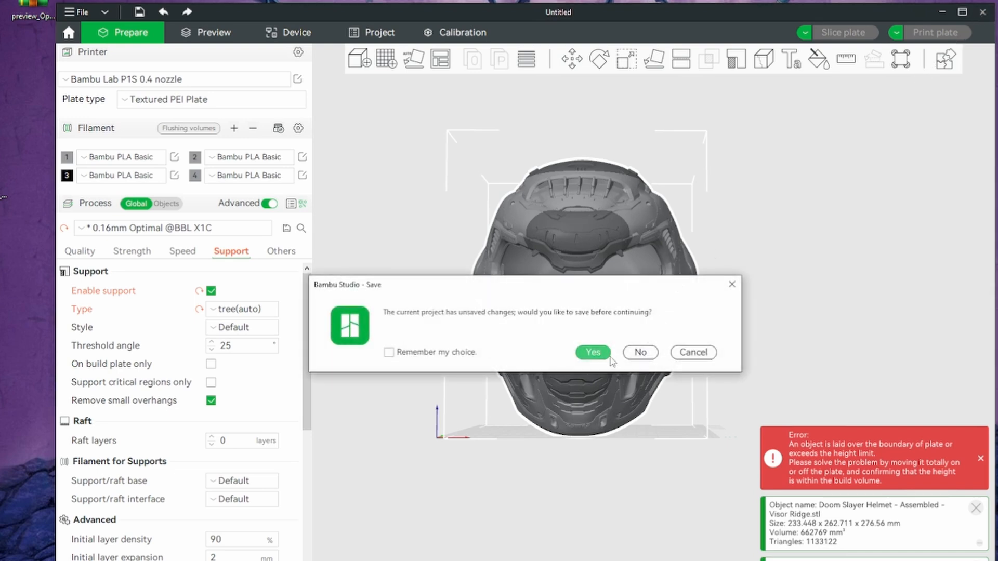
{"action": "left_click", "coordinate": [640, 353]}
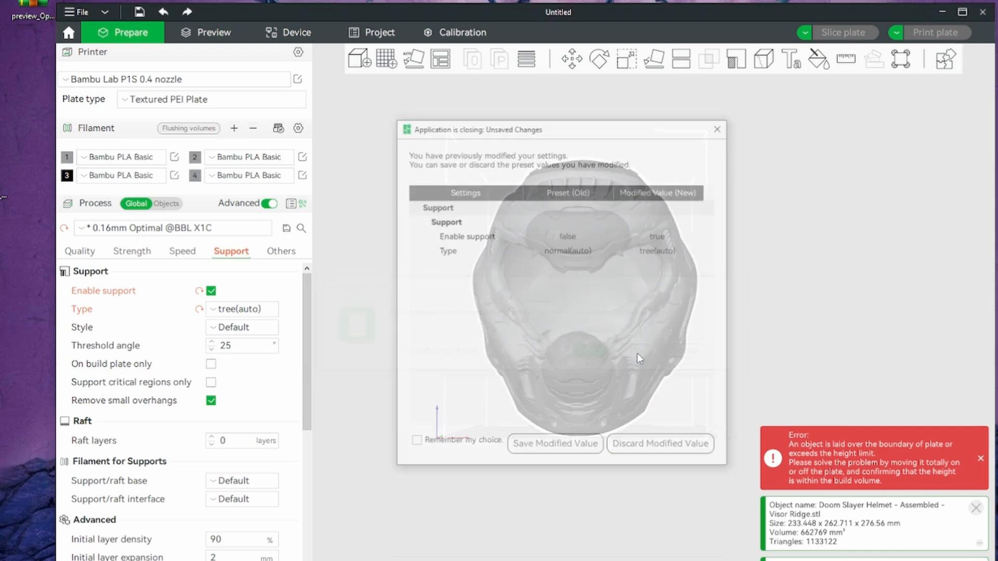
{"action": "left_click", "coordinate": [691, 444]}
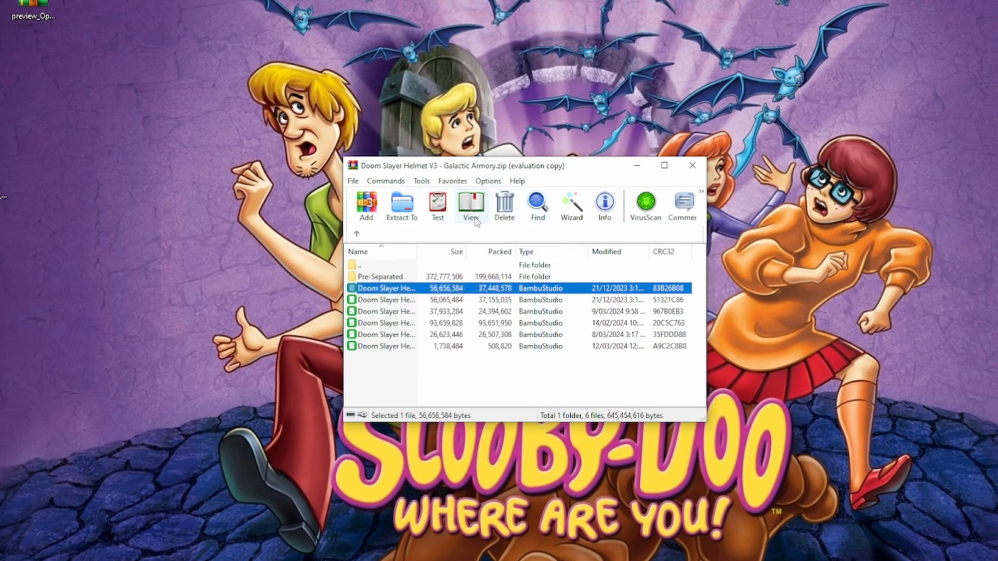
From the archive's Pre-Separated folder, open Back - Details Removed.stl in Bambu Studio and inspect the part inside and out
{"action": "double_click", "coordinate": [383, 277]}
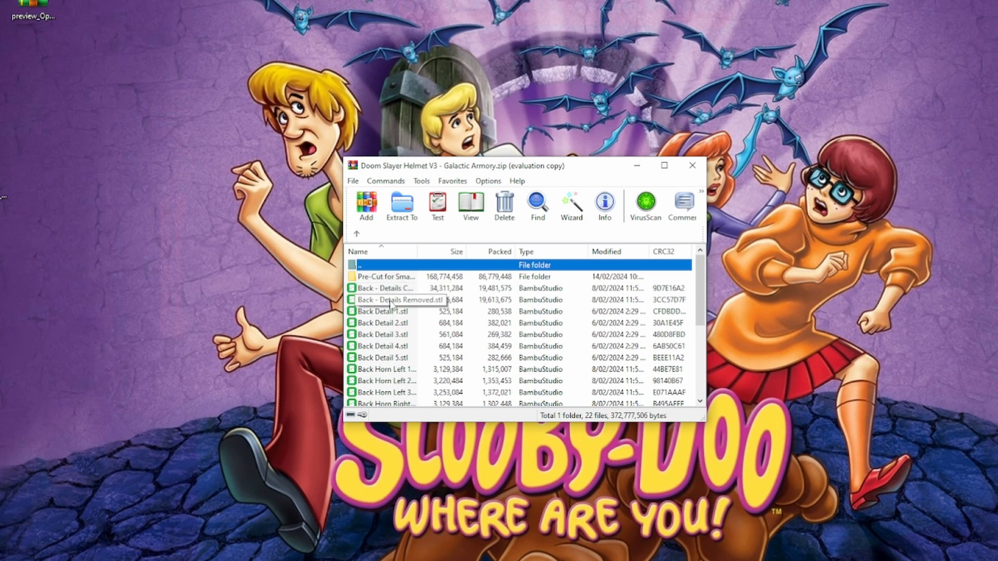
{"action": "double_click", "coordinate": [391, 302]}
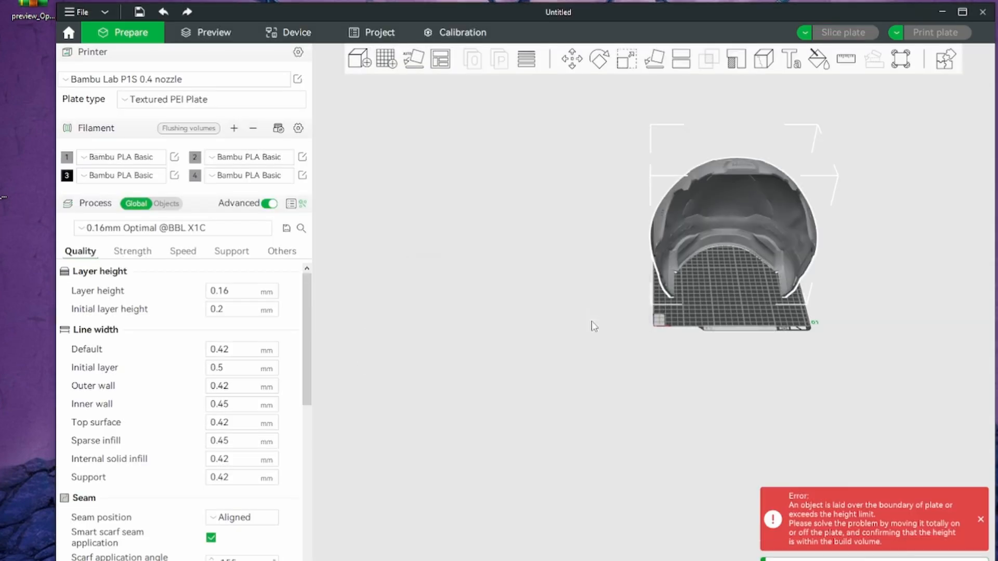
{"action": "left_click_drag", "start_coordinate": [623, 347], "coordinate": [603, 352]}
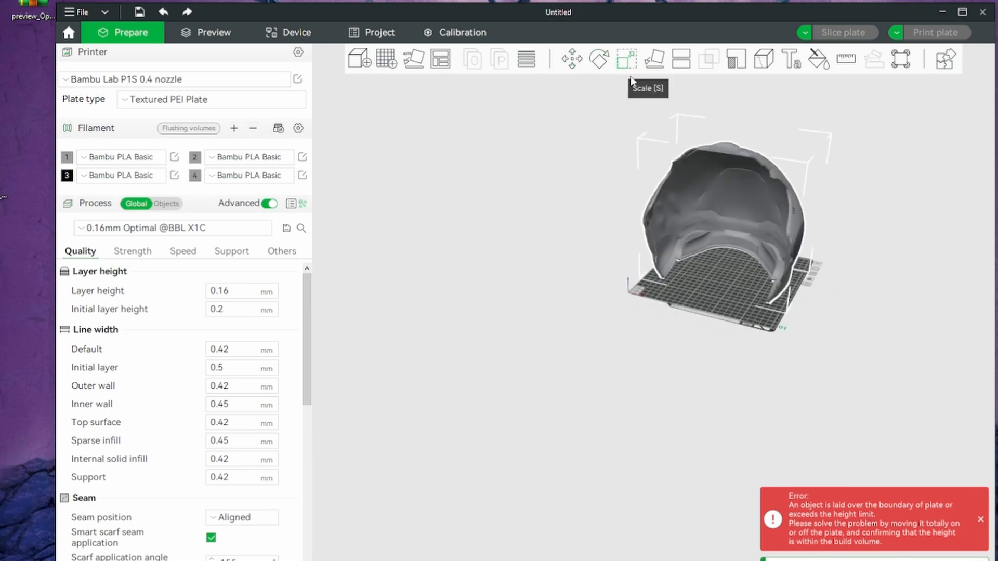
{"action": "left_click_drag", "start_coordinate": [853, 233], "coordinate": [884, 190]}
{"action": "scroll", "coordinate": [884, 190], "scroll_direction": "up", "scroll_amount": 5}
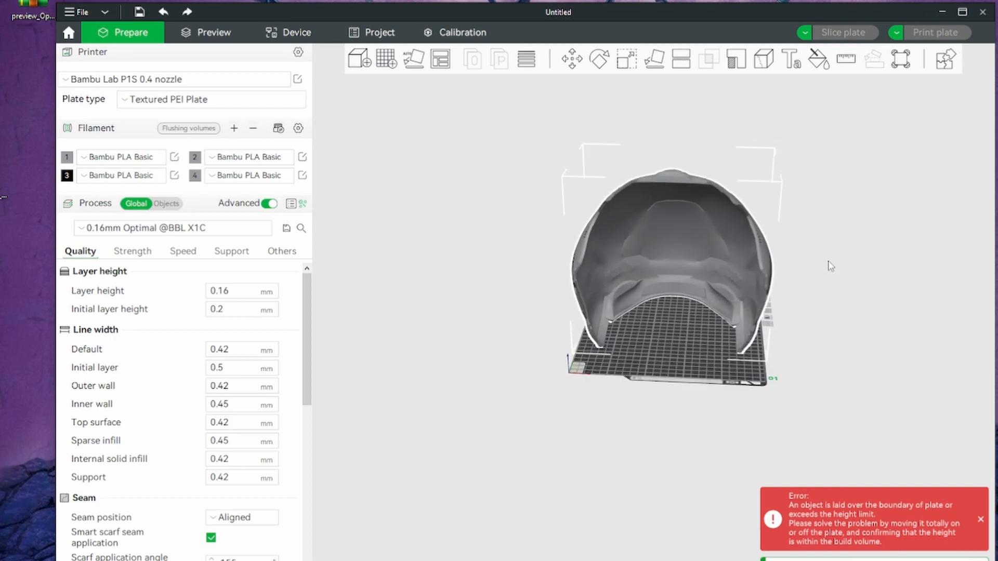
{"action": "left_click_drag", "start_coordinate": [884, 254], "coordinate": [747, 236]}
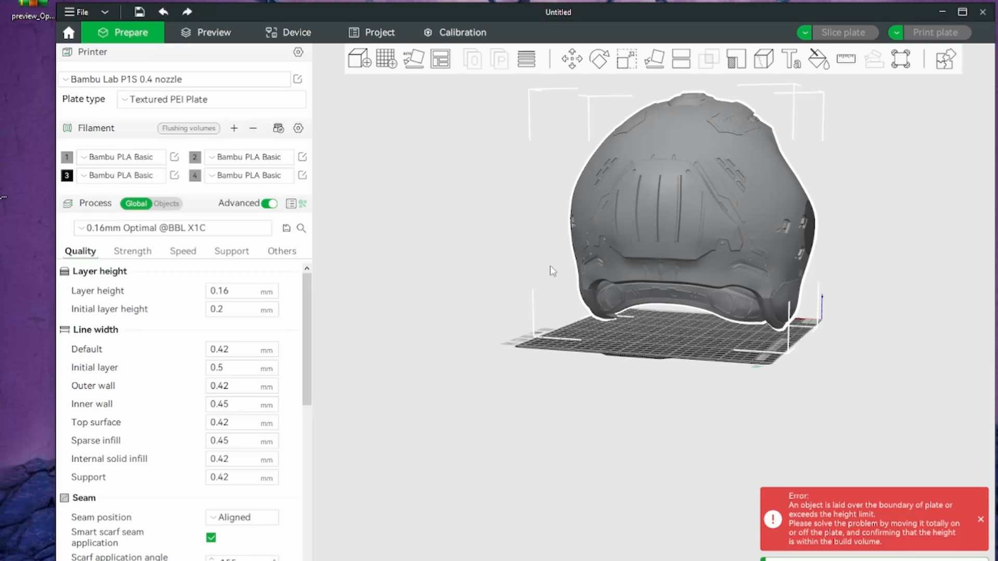
{"action": "left_click_drag", "start_coordinate": [553, 219], "coordinate": [678, 238]}
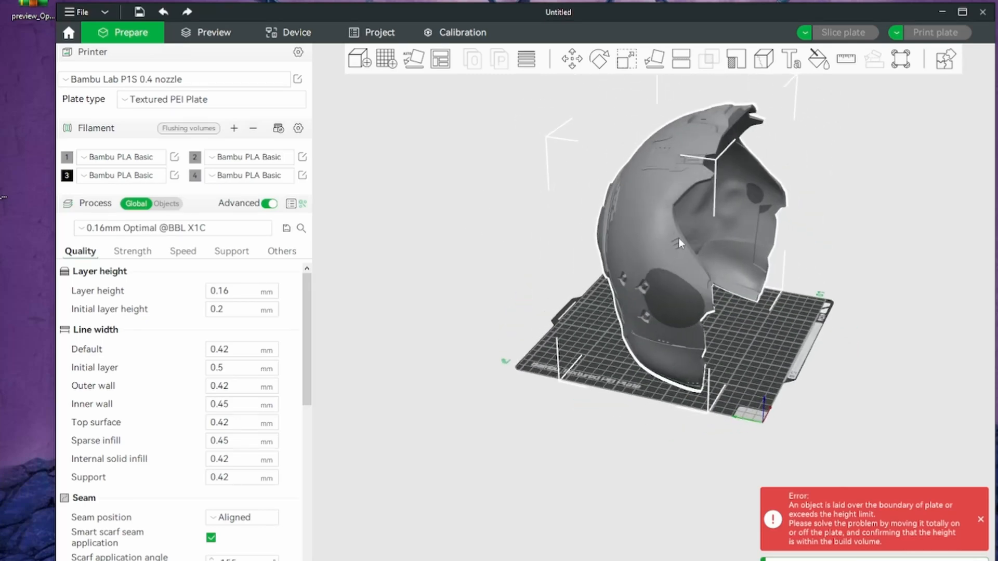
{"action": "left_click_drag", "start_coordinate": [666, 301], "coordinate": [779, 287]}
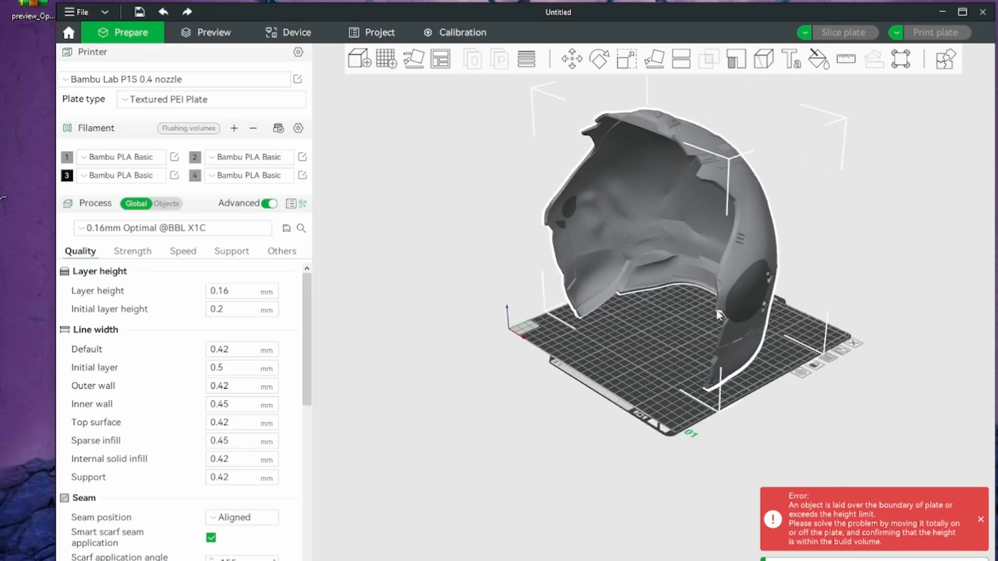
{"action": "left_click_drag", "start_coordinate": [692, 298], "coordinate": [826, 403]}
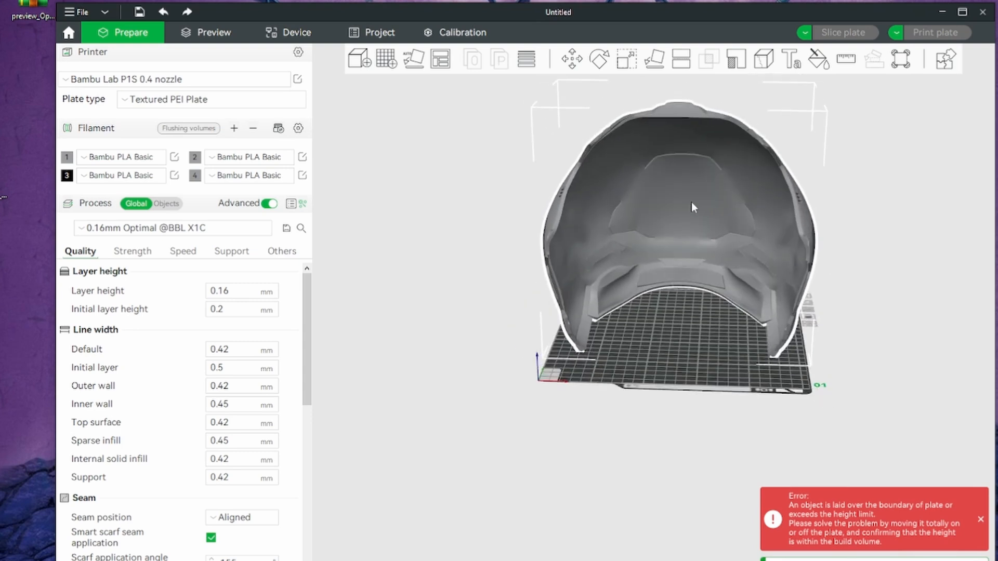
Scale the helmet's back piece uniformly to 88% in world coordinates
{"action": "left_click", "coordinate": [627, 59]}
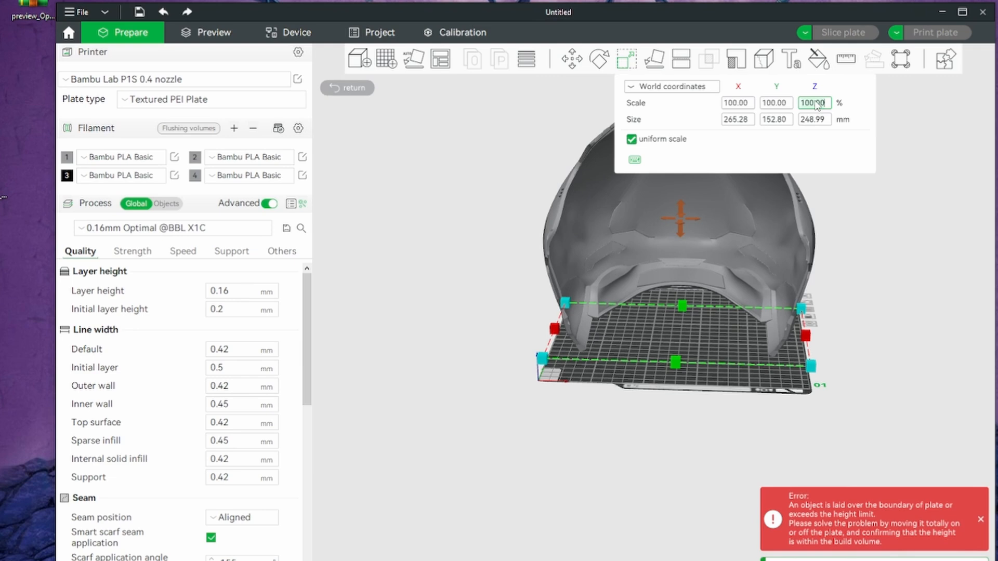
{"action": "key", "text": "Return"}
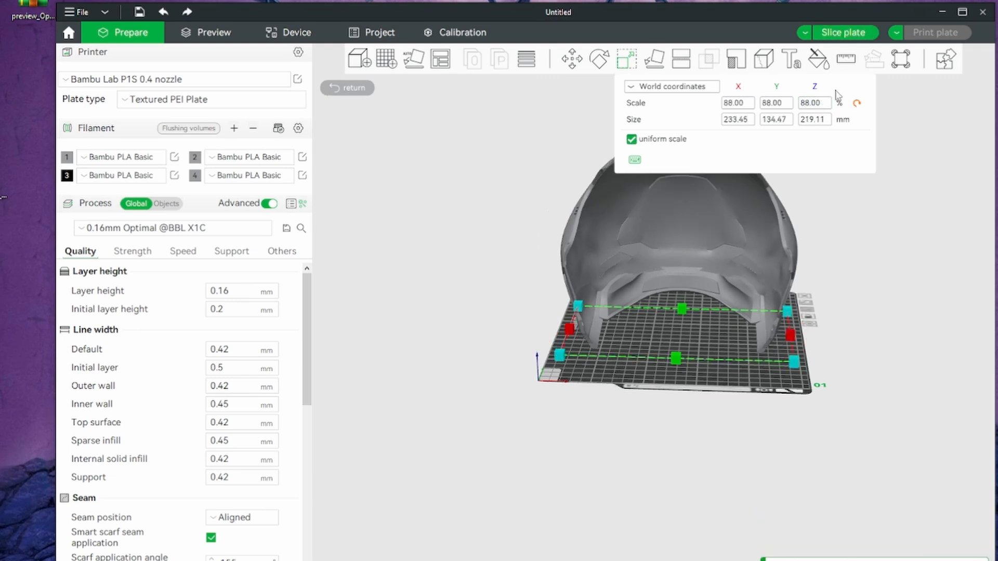
Enable supports for the helmet's back piece and set the support type to tree(auto)
{"action": "left_click_drag", "start_coordinate": [898, 288], "coordinate": [641, 354]}
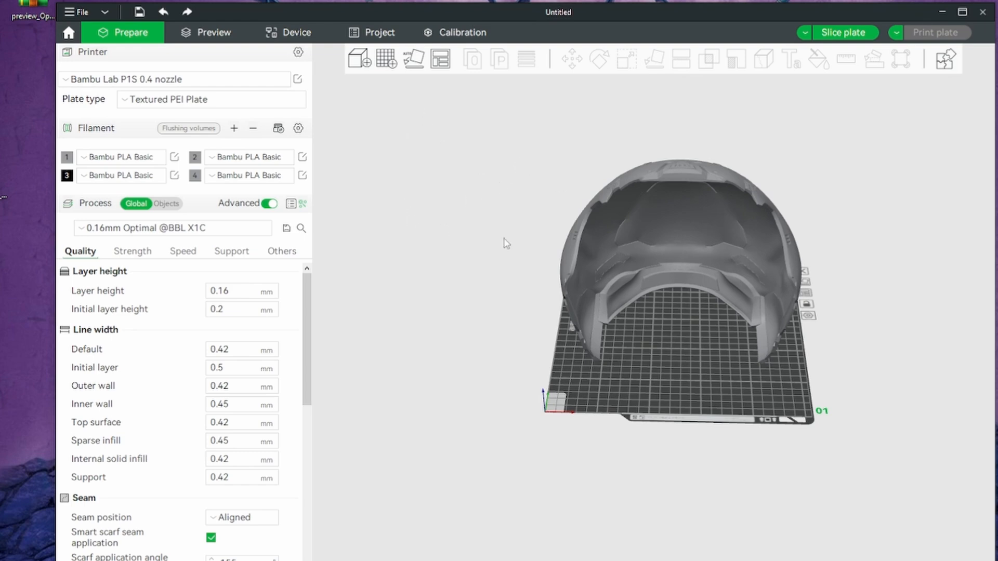
{"action": "left_click", "coordinate": [232, 253]}
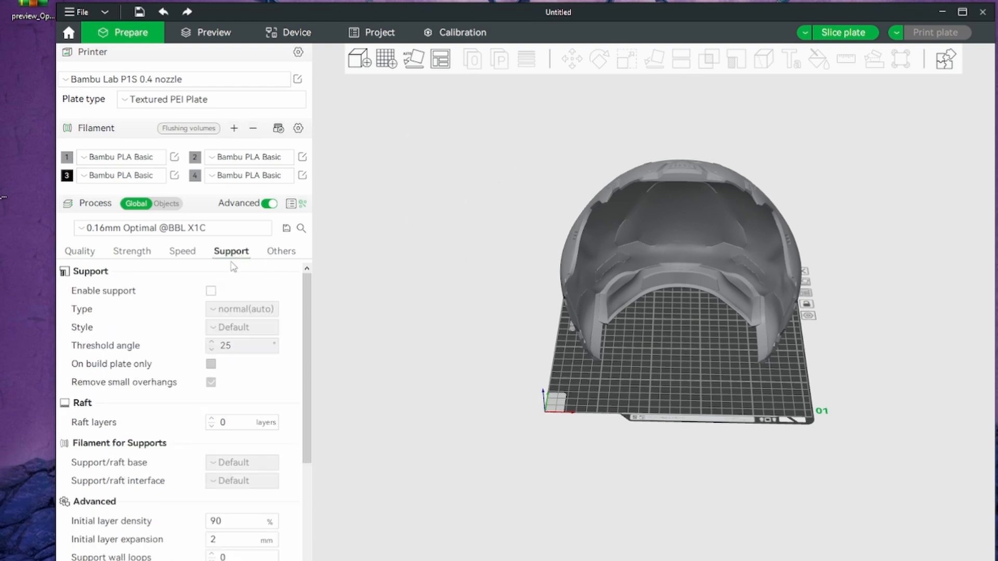
{"action": "left_click", "coordinate": [211, 291]}
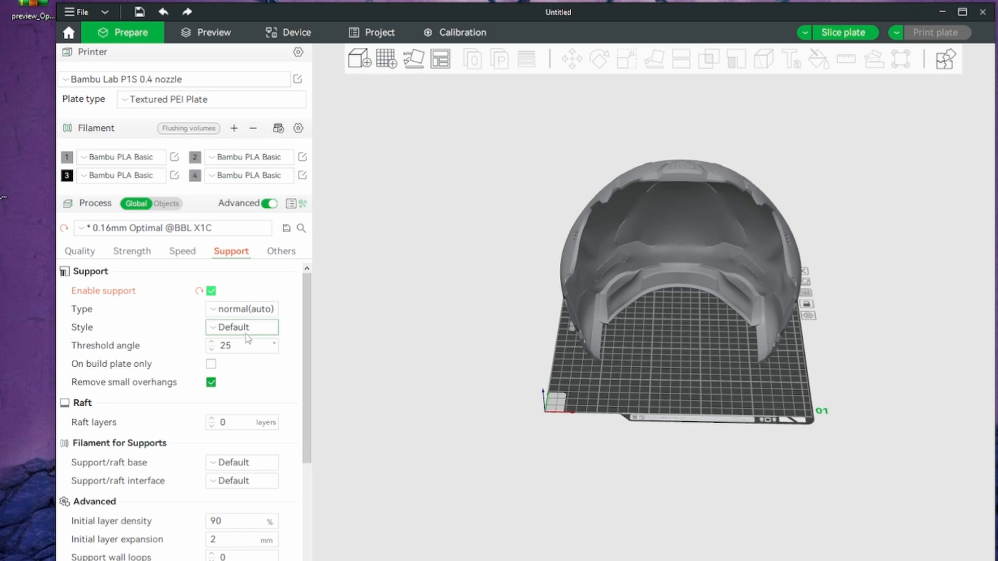
{"action": "left_click", "coordinate": [240, 310]}
{"action": "left_click", "coordinate": [243, 346]}
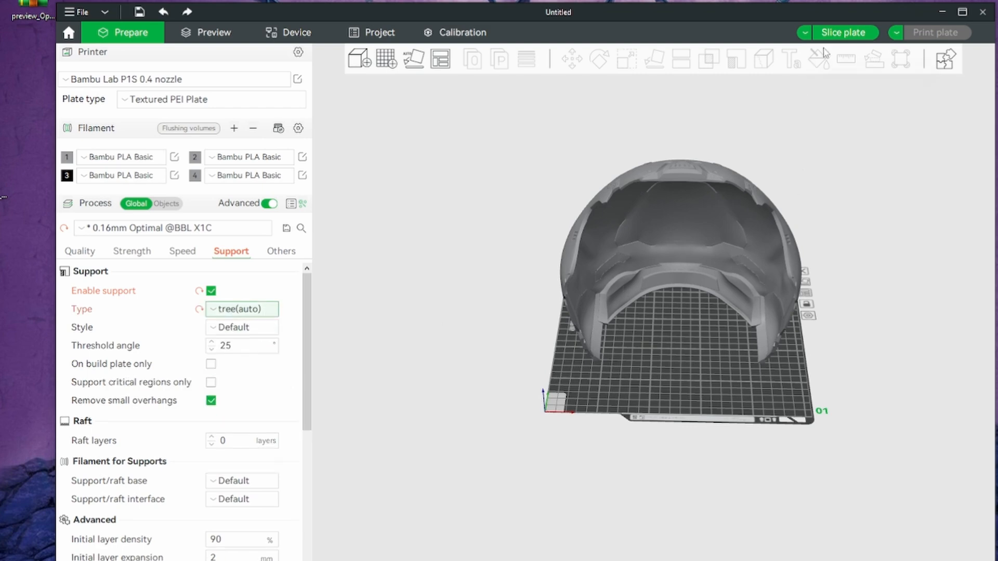
Rotate the helmet's back piece about the X axis to a tilted, dome-up orientation and move it fully within the build plate
{"action": "left_click_drag", "start_coordinate": [877, 201], "coordinate": [853, 258]}
{"action": "left_click", "coordinate": [691, 238]}
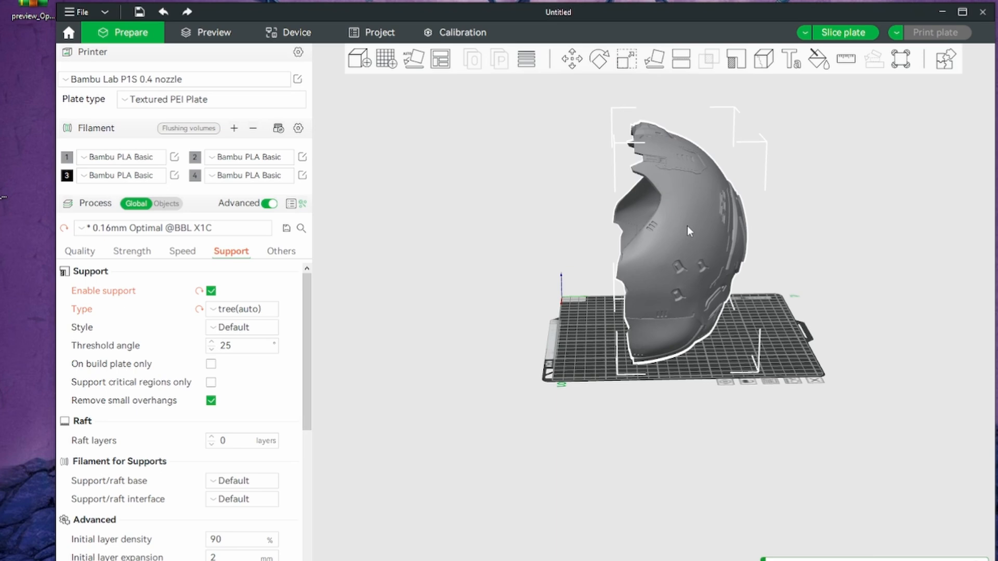
{"action": "left_click", "coordinate": [599, 60]}
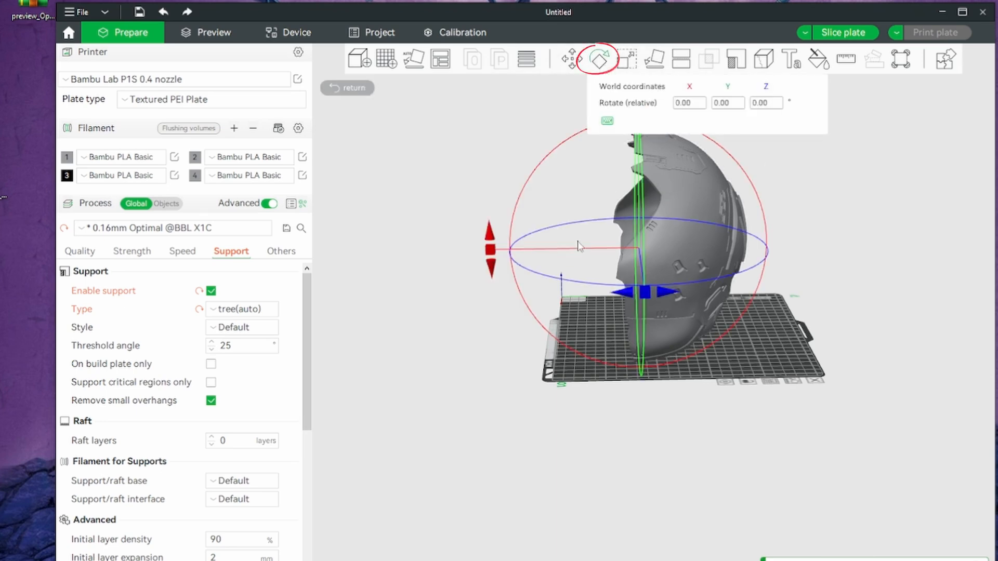
{"action": "left_click_drag", "start_coordinate": [486, 274], "coordinate": [598, 439]}
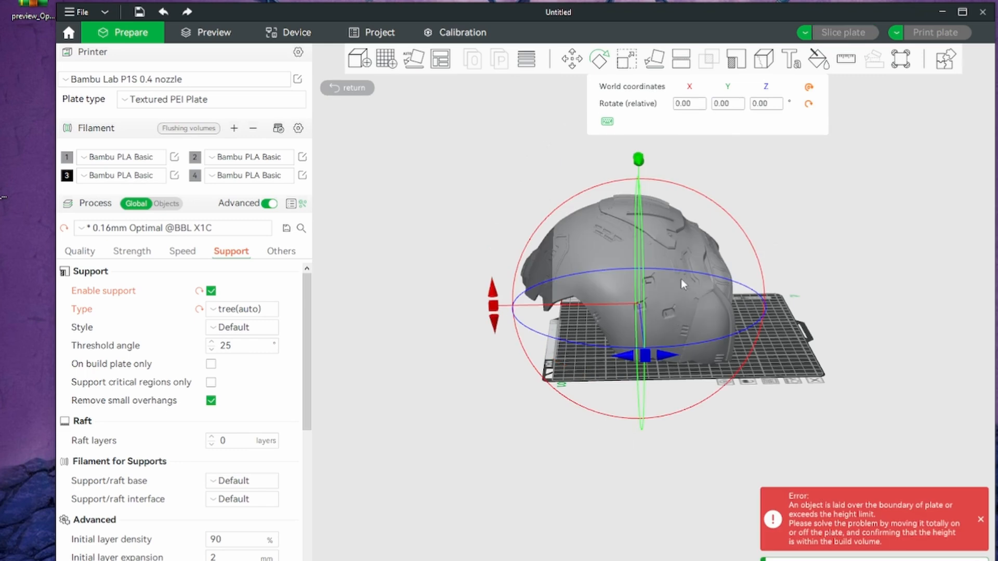
{"action": "left_click_drag", "start_coordinate": [663, 248], "coordinate": [709, 251]}
{"action": "left_click_drag", "start_coordinate": [724, 248], "coordinate": [712, 249]}
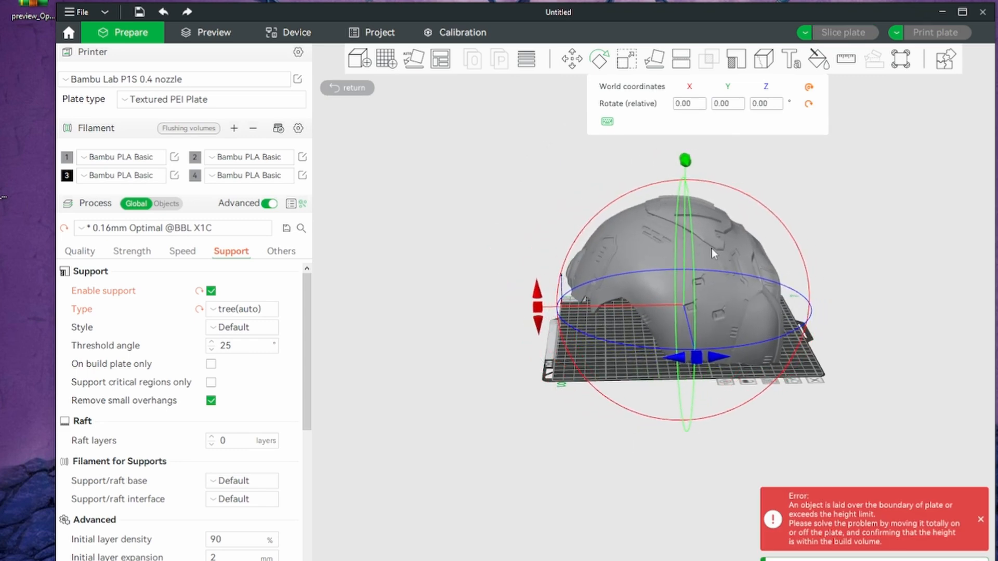
{"action": "left_click_drag", "start_coordinate": [903, 344], "coordinate": [809, 450]}
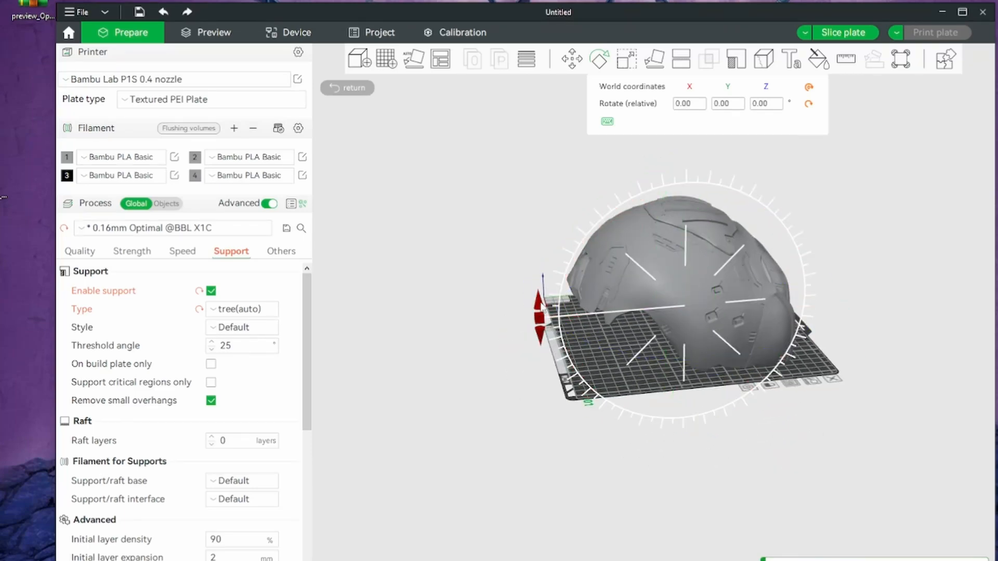
{"action": "left_click_drag", "start_coordinate": [564, 327], "coordinate": [552, 268]}
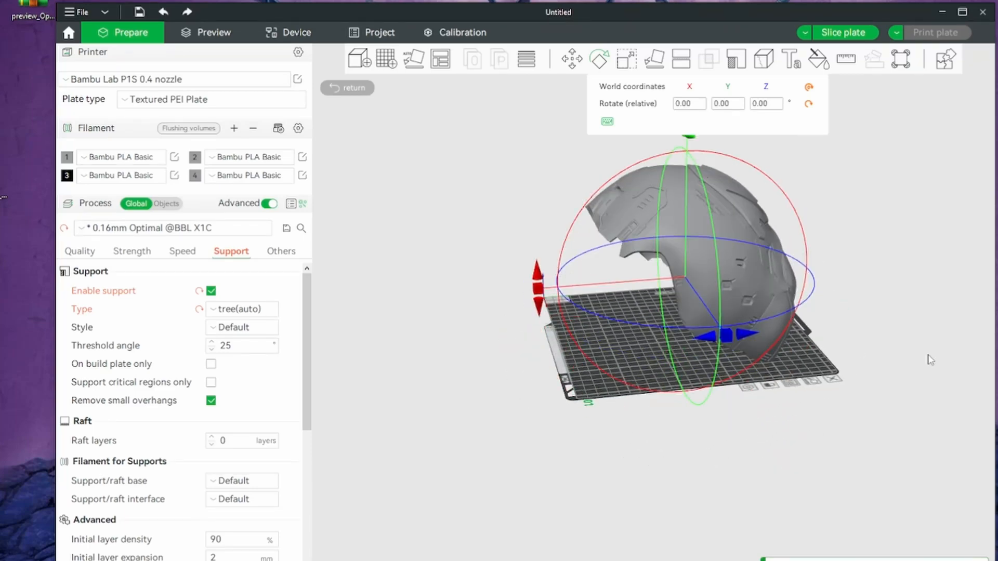
Slice the plate, then collapse the line type legend and dismiss the slicing notification
{"action": "left_click_drag", "start_coordinate": [930, 359], "coordinate": [722, 347]}
{"action": "left_click", "coordinate": [842, 36]}
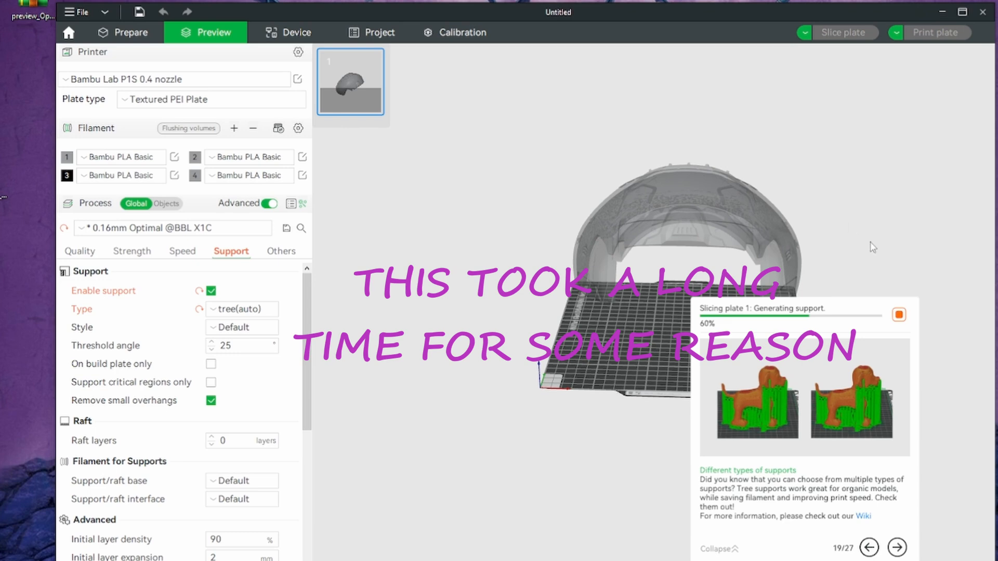
{"action": "left_click_drag", "start_coordinate": [873, 252], "coordinate": [871, 238]}
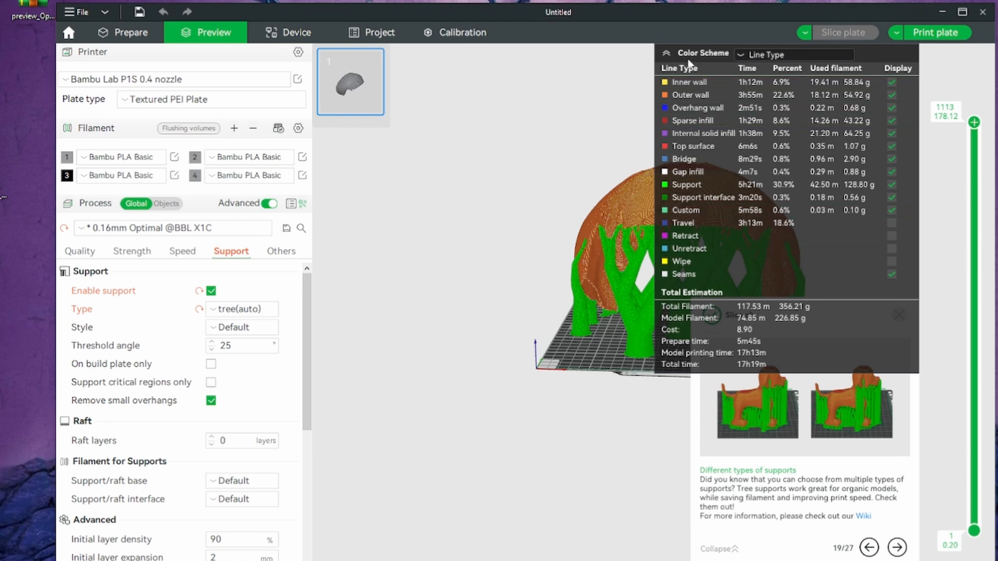
{"action": "left_click", "coordinate": [667, 53]}
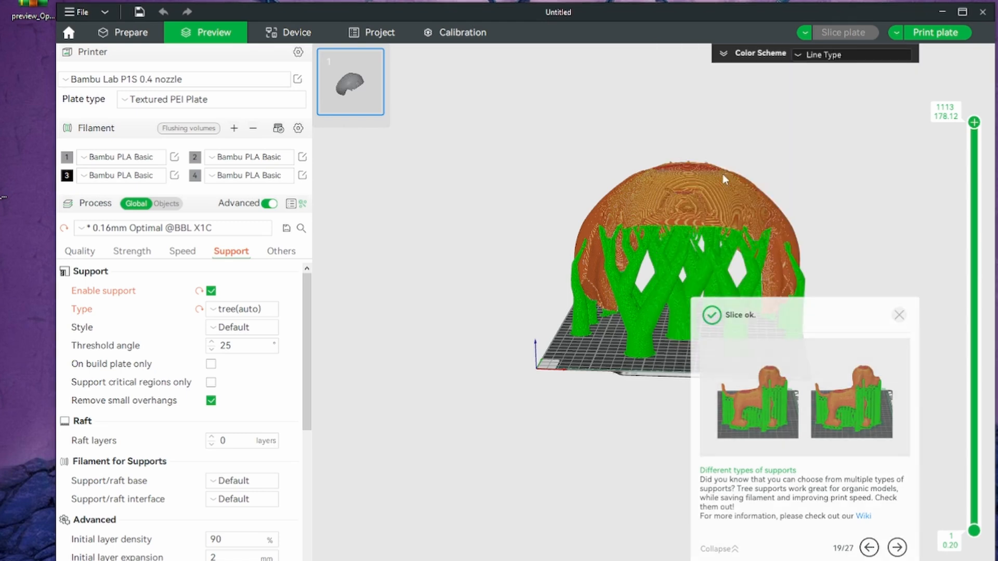
{"action": "left_click", "coordinate": [899, 315]}
Examine the tree supports around and beneath the sliced back piece from several angles and check the available support types
{"action": "left_click_drag", "start_coordinate": [873, 369], "coordinate": [845, 312]}
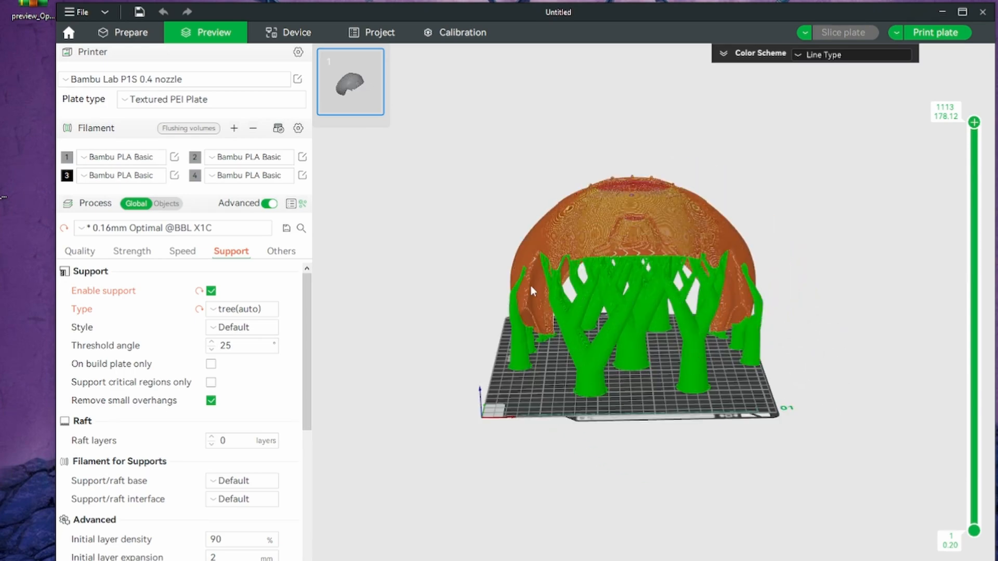
{"action": "left_click_drag", "start_coordinate": [857, 370], "coordinate": [706, 380]}
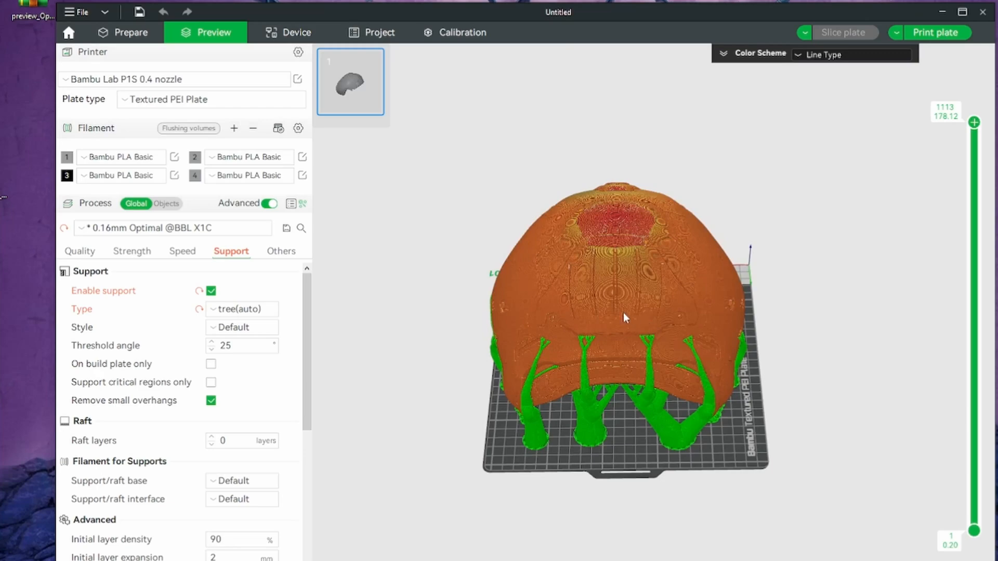
{"action": "left_click_drag", "start_coordinate": [782, 343], "coordinate": [756, 365]}
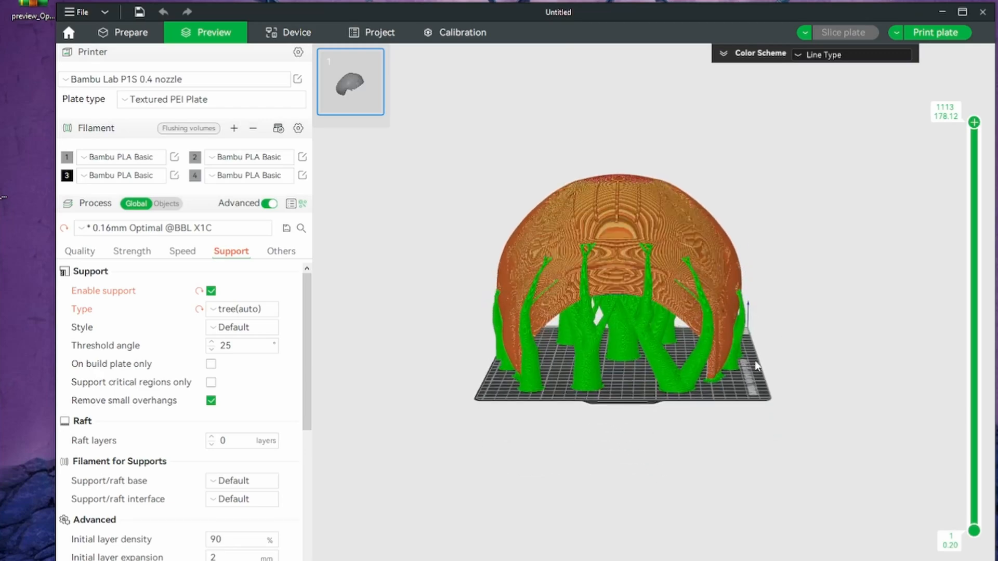
{"action": "left_click_drag", "start_coordinate": [567, 355], "coordinate": [736, 381]}
{"action": "scroll", "coordinate": [614, 369], "scroll_direction": "up", "scroll_amount": 5}
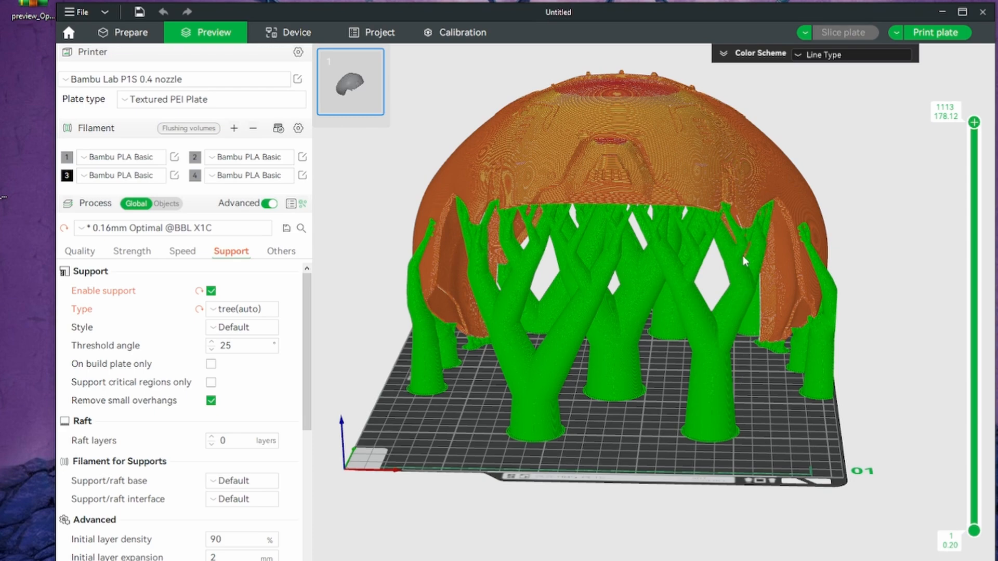
{"action": "left_click_drag", "start_coordinate": [743, 259], "coordinate": [437, 343]}
{"action": "left_click", "coordinate": [240, 312]}
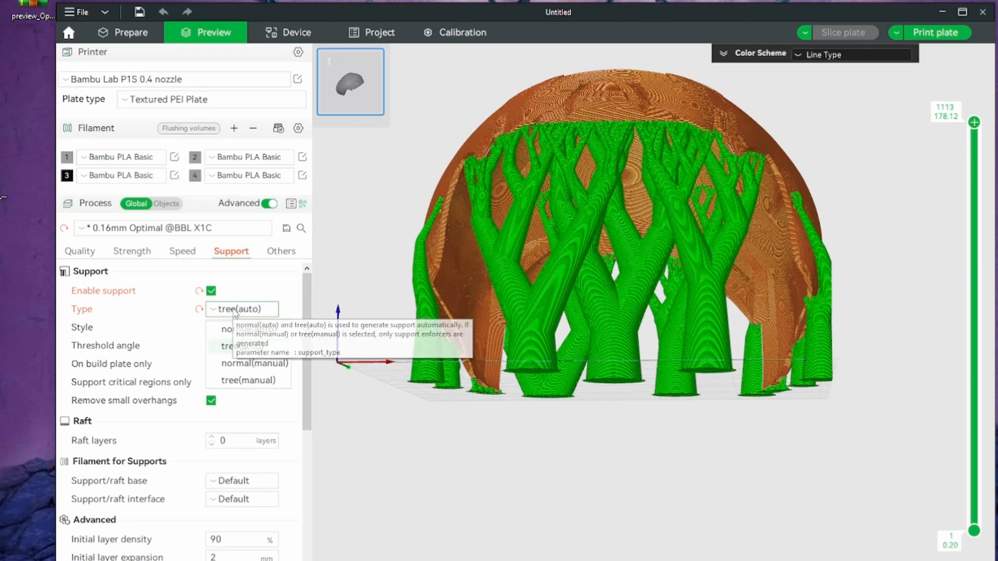
{"action": "left_click", "coordinate": [256, 291]}
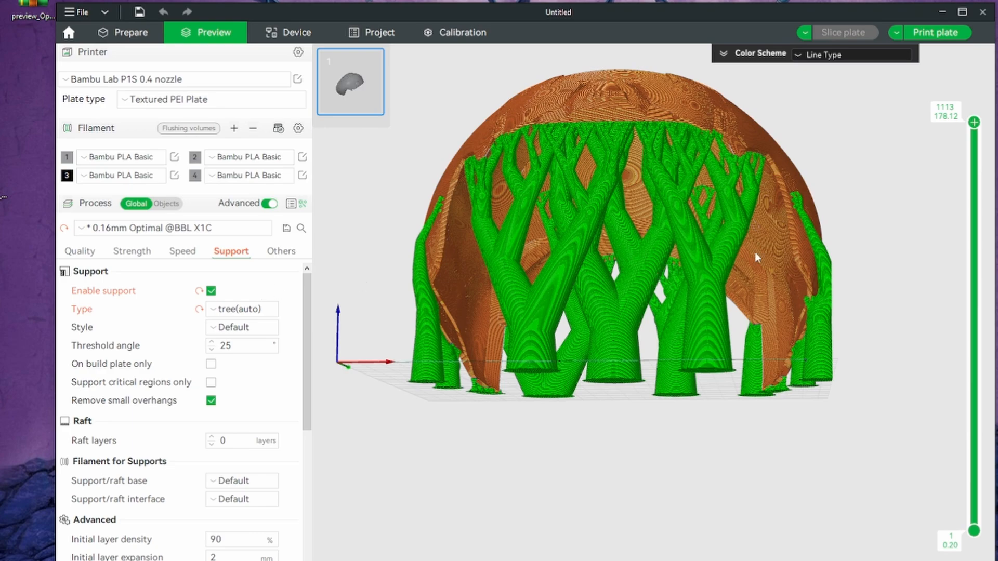
{"action": "left_click_drag", "start_coordinate": [890, 206], "coordinate": [892, 250]}
{"action": "left_click_drag", "start_coordinate": [748, 373], "coordinate": [701, 293]}
Open the print job dialog for the sliced back piece
{"action": "left_click", "coordinate": [933, 34]}
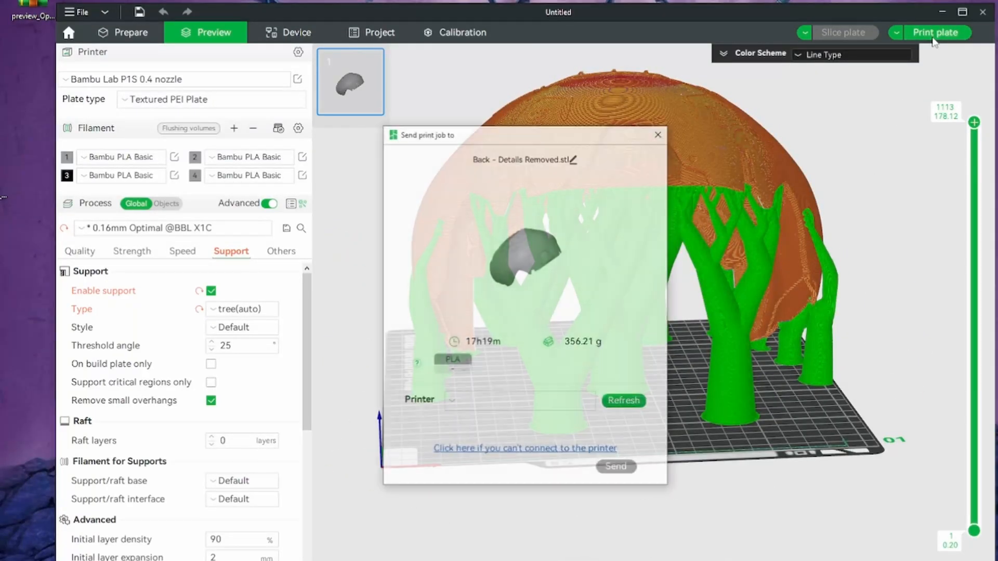